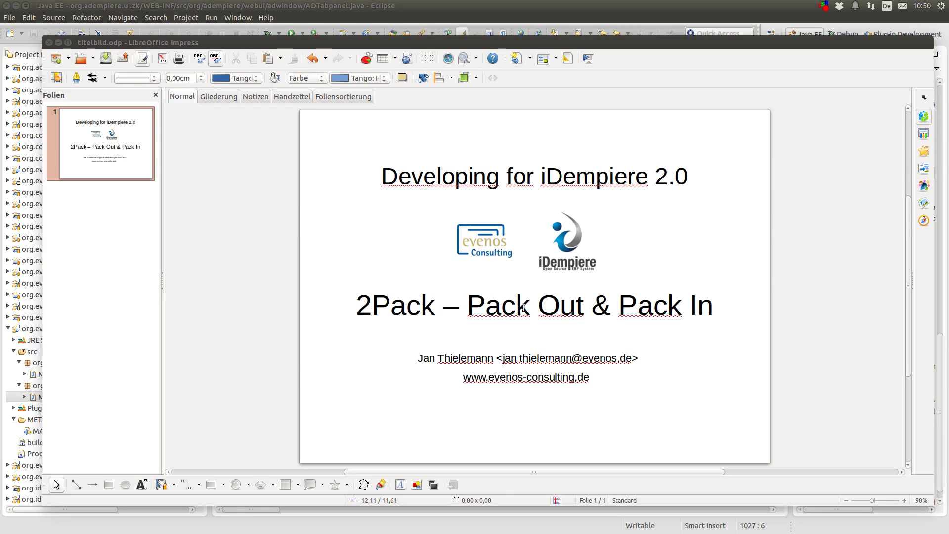
# Leave the Impress title slide via the application switcher to reach the iDempiere browser
pyautogui.hotkey('alt', 'Tab')
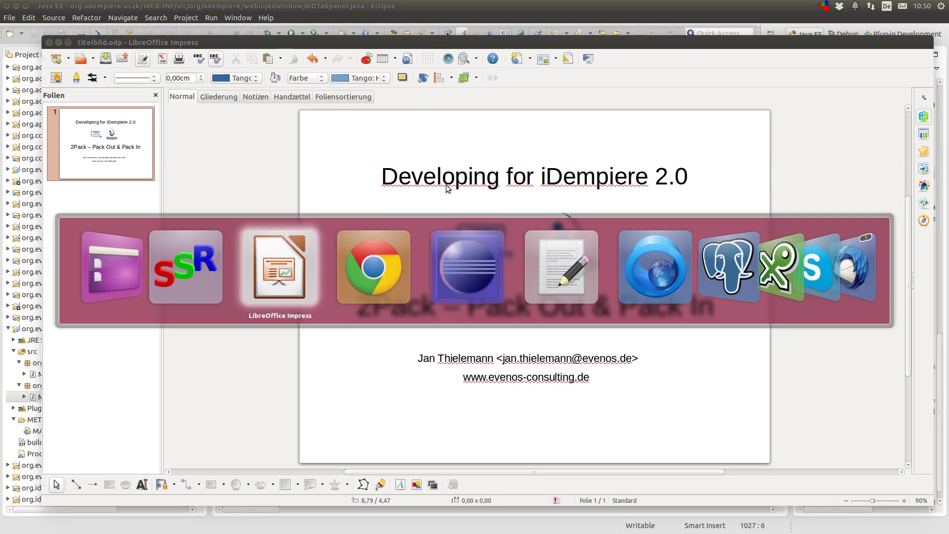
# Find Pack Out with a 'Pack' menu search and close the stray System Configurator tab
pyautogui.click(371, 245)
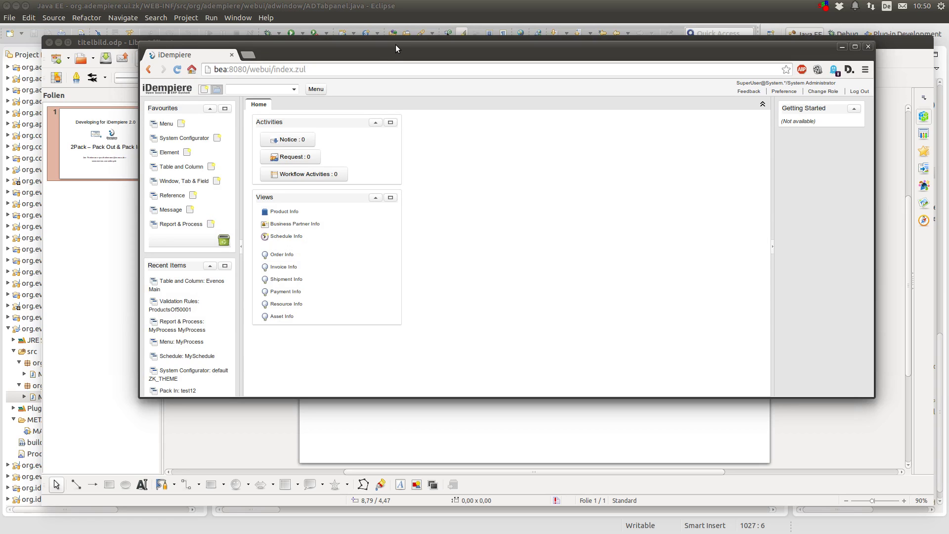
pyautogui.click(271, 88)
pyautogui.write('Pack')
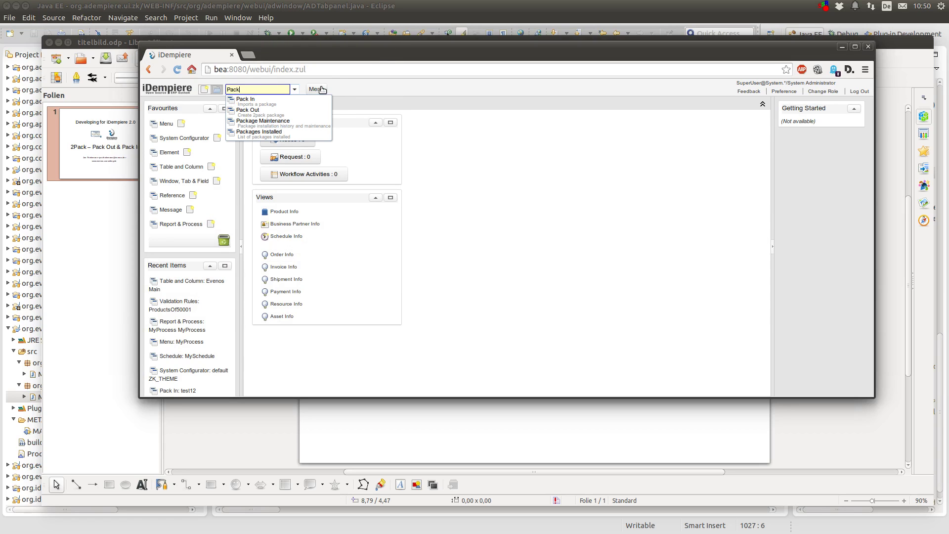
pyautogui.click(290, 112)
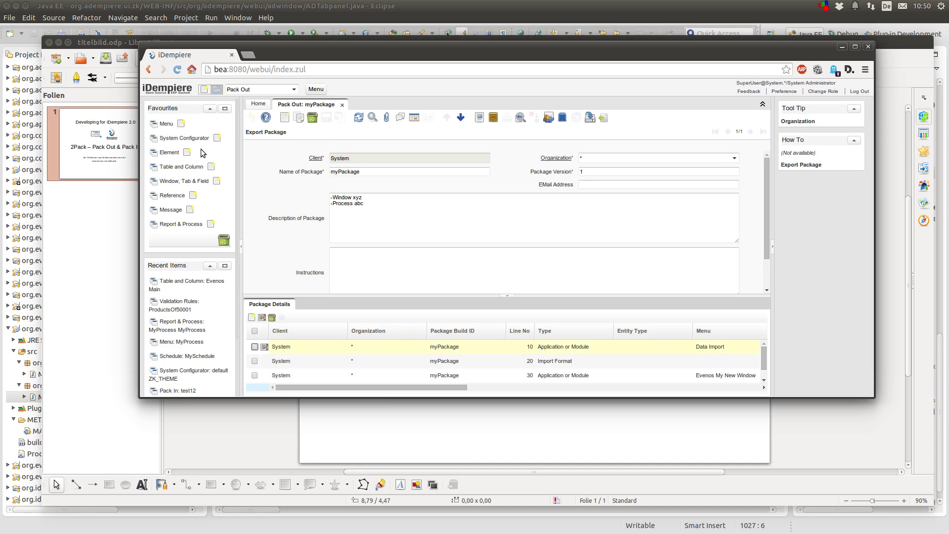
pyautogui.click(185, 138)
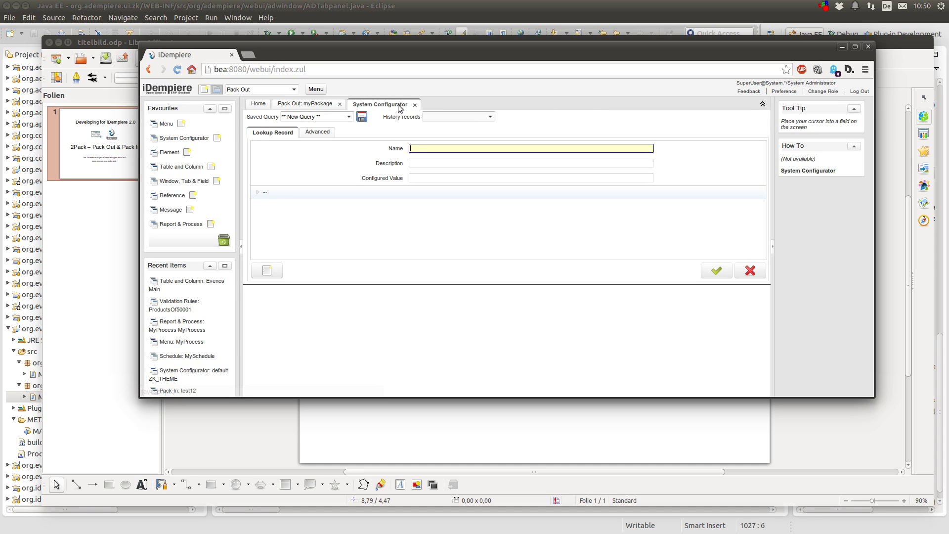
pyautogui.click(414, 105)
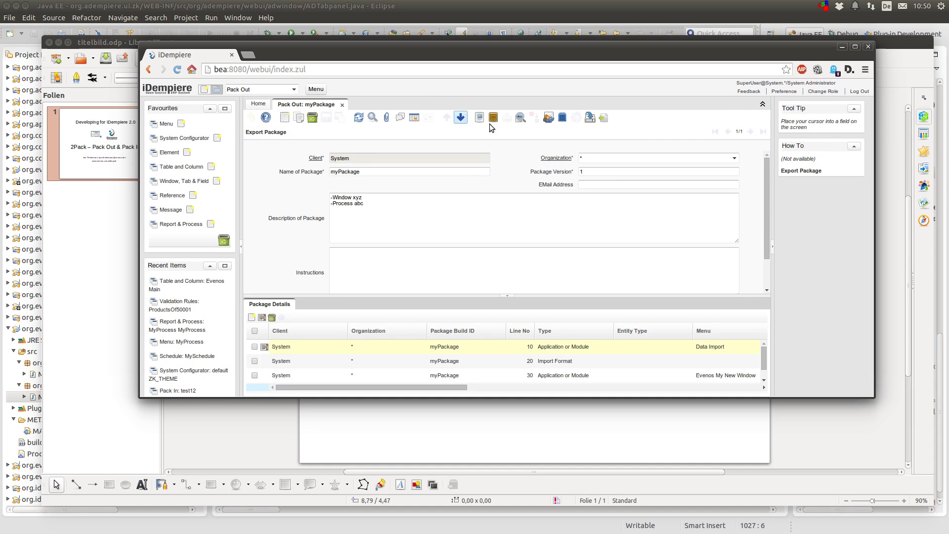
# Export all rows of myPackage as a 2Pack zip file, not just the current row
pyautogui.click(588, 119)
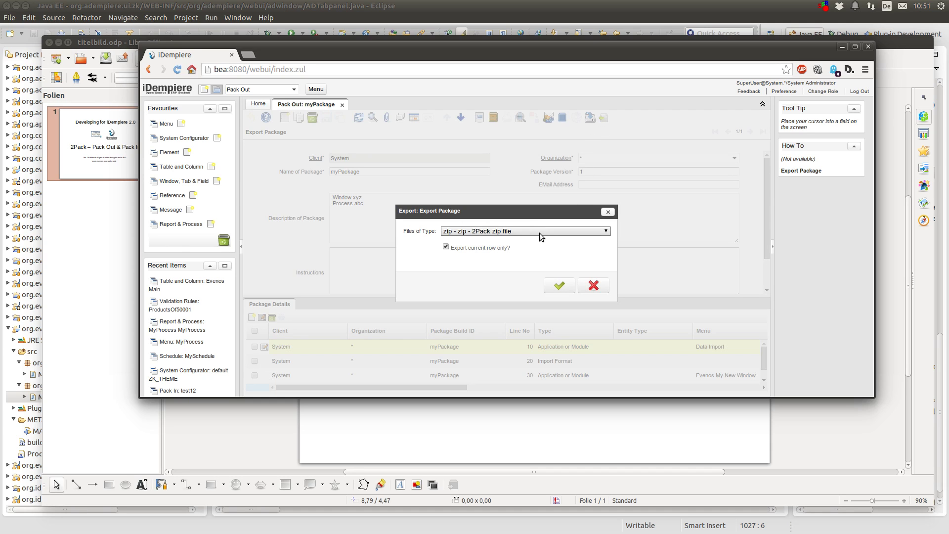
pyautogui.click(538, 233)
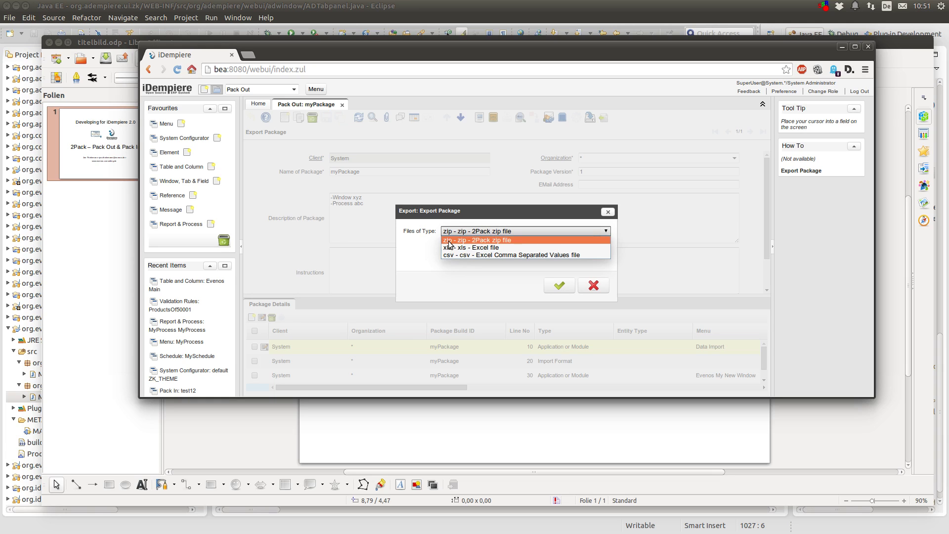
pyautogui.click(494, 240)
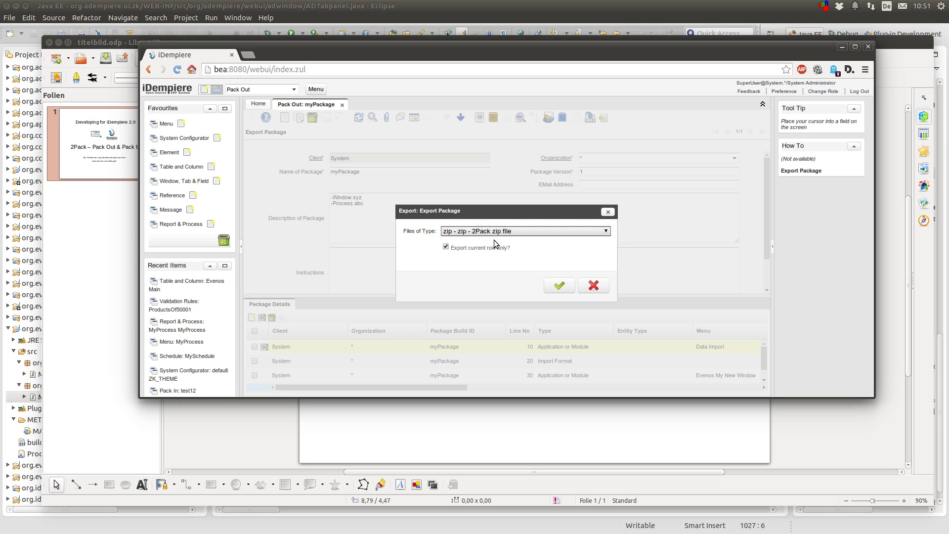
pyautogui.click(446, 248)
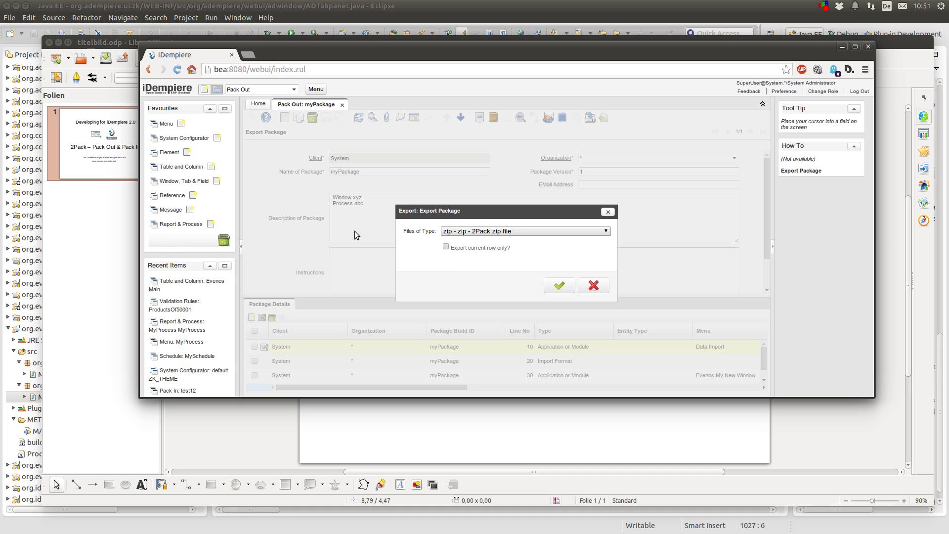
pyautogui.click(559, 286)
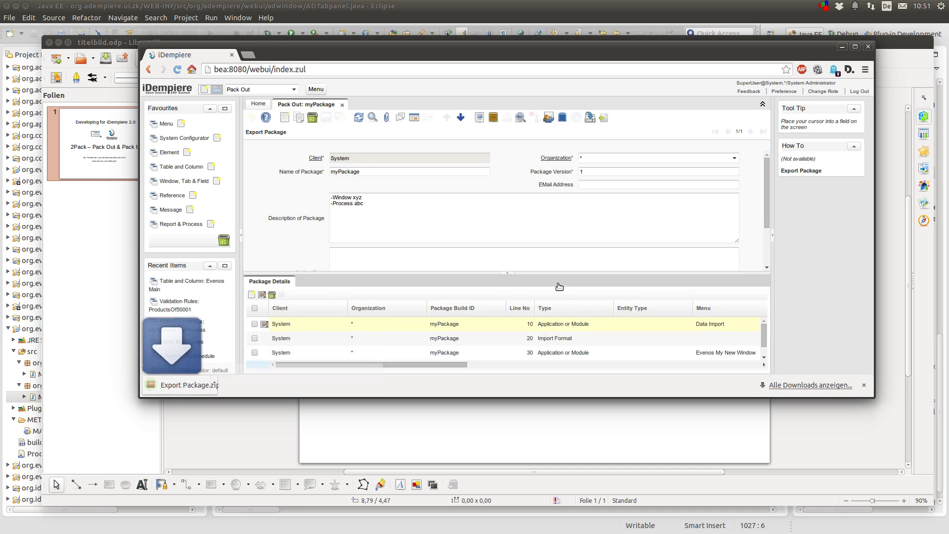
# Open Export Package.zip and view PackOut.xml from its AD_Package_Exp/dict folder
pyautogui.click(190, 385)
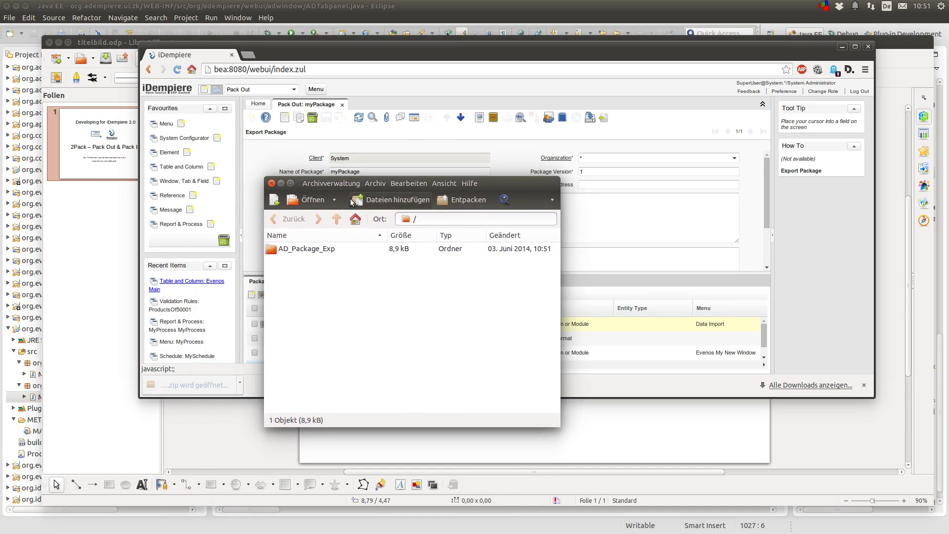
pyautogui.doubleClick(316, 251)
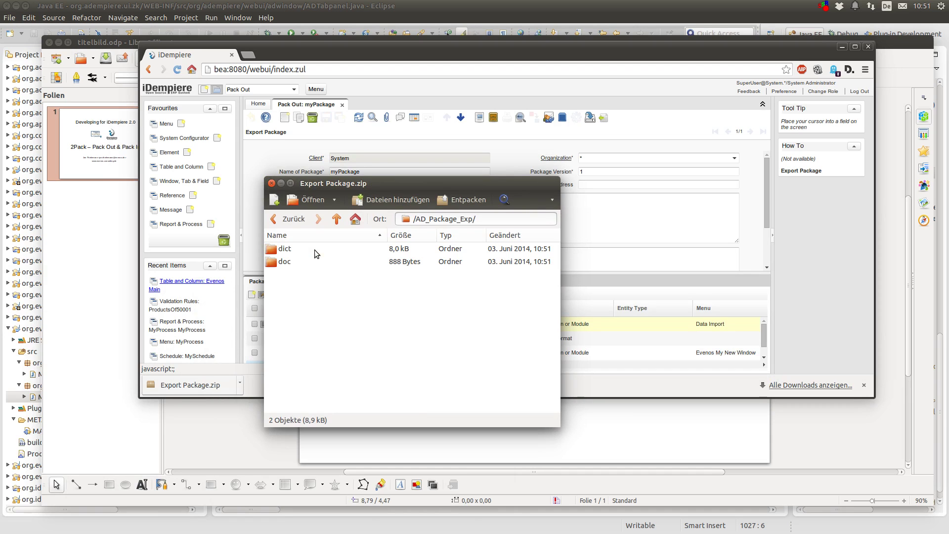
pyautogui.click(288, 251)
pyautogui.doubleClick(286, 248)
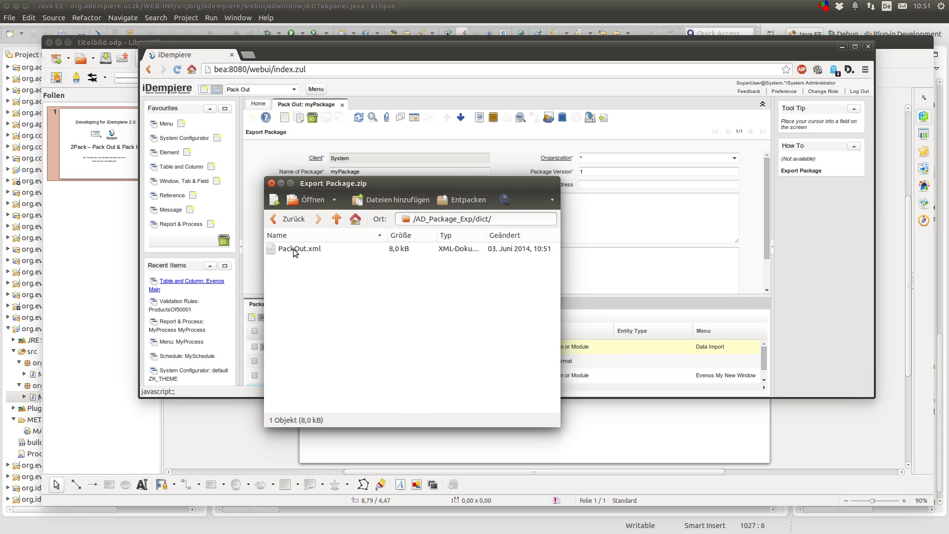
pyautogui.doubleClick(294, 250)
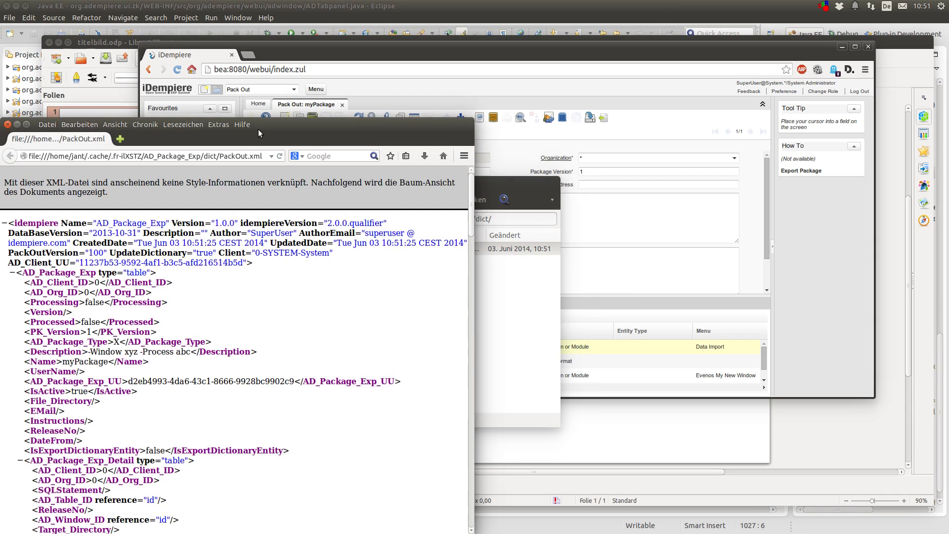
# Compare the AD_Package_Exp tag in PackOut.xml with the iDempiere Pack Out form
pyautogui.moveTo(258, 129); pyautogui.dragTo(439, 56)
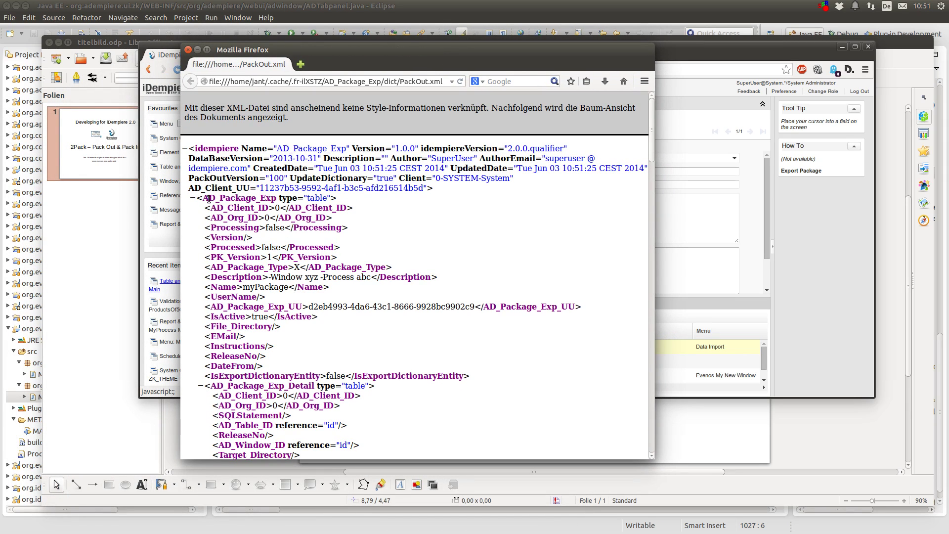
pyautogui.moveTo(204, 198); pyautogui.dragTo(281, 198)
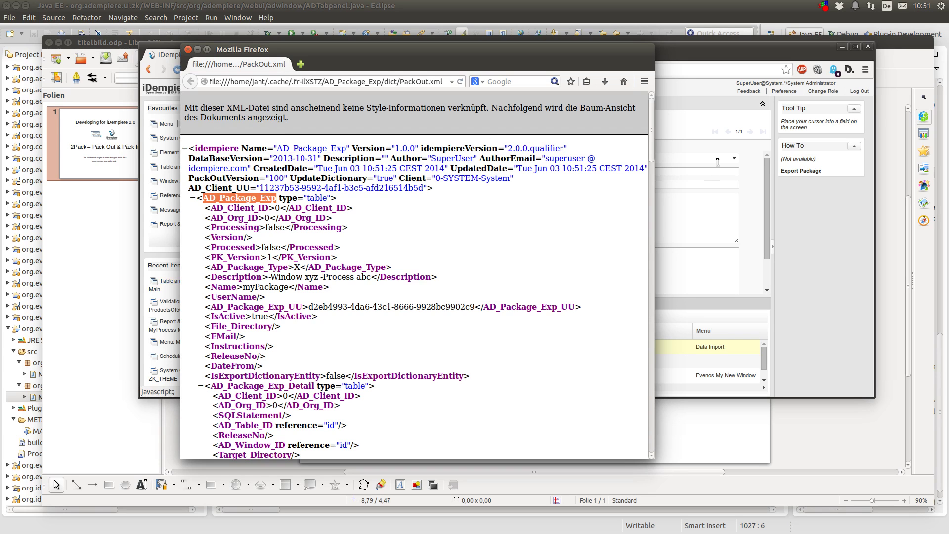
pyautogui.click(673, 126)
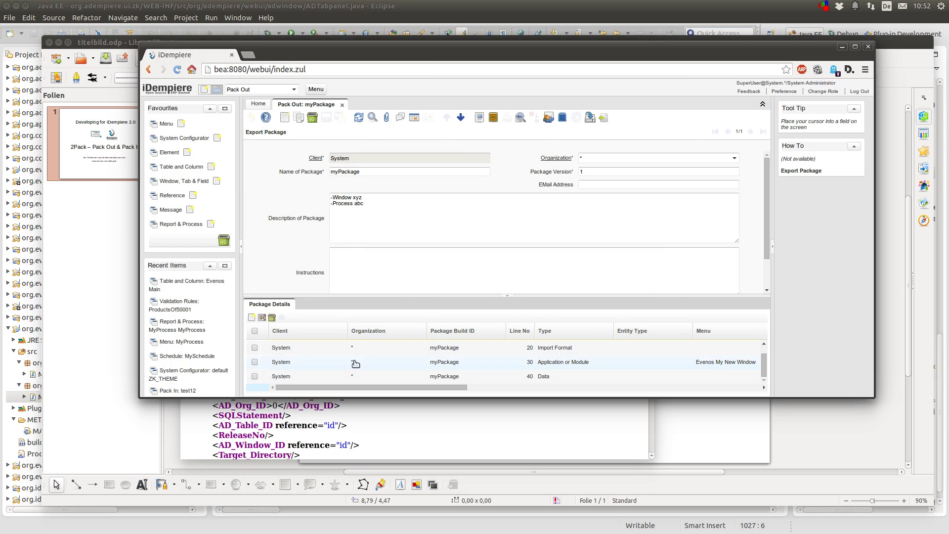
pyautogui.scroll(-1, 393, 368)
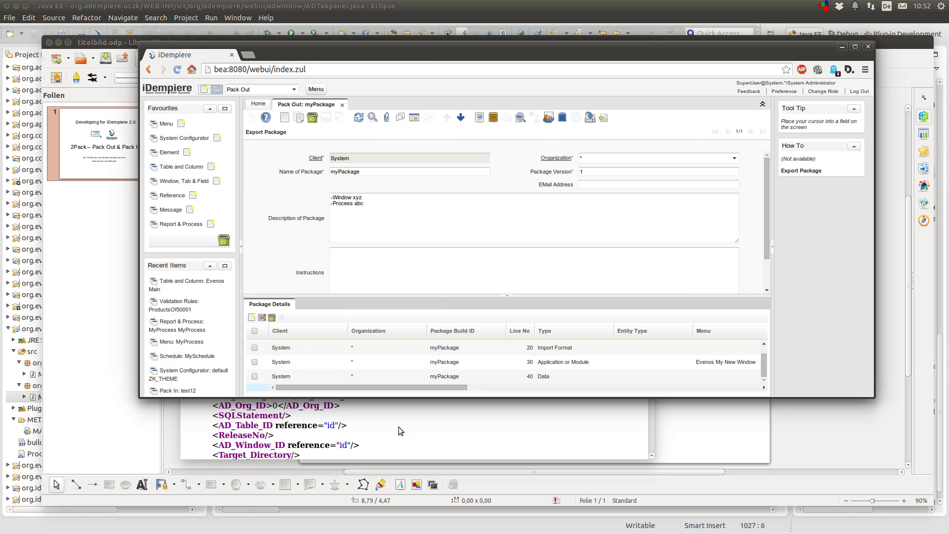
pyautogui.click(440, 434)
pyautogui.scroll(-4, 395, 317)
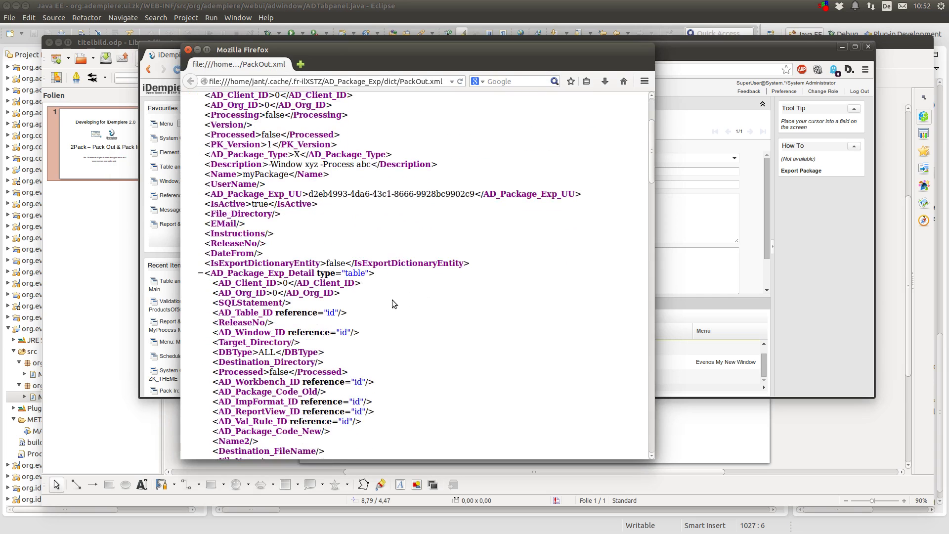
# Collapse the four AD_Package_Exp_Detail elements, then return to iDempiere's Pack Out window
pyautogui.click(200, 274)
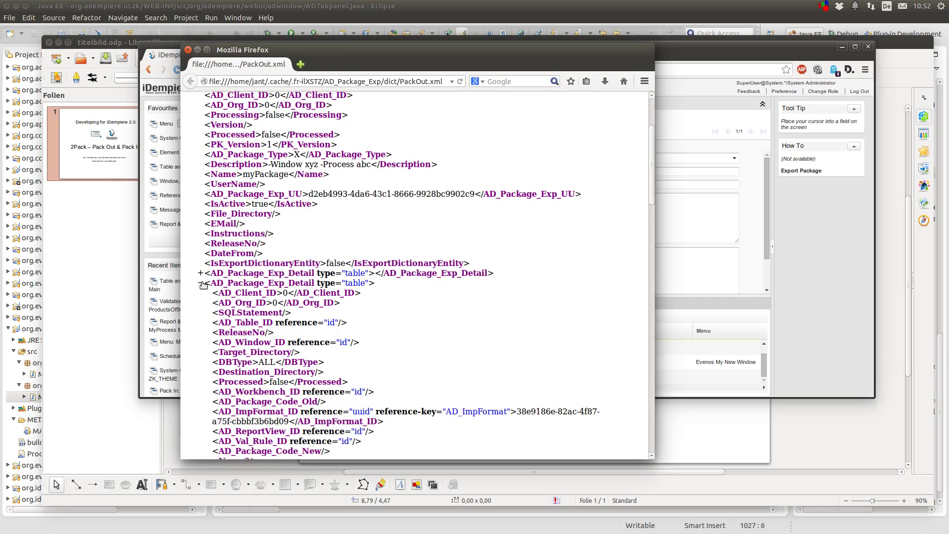
pyautogui.click(201, 283)
pyautogui.click(200, 293)
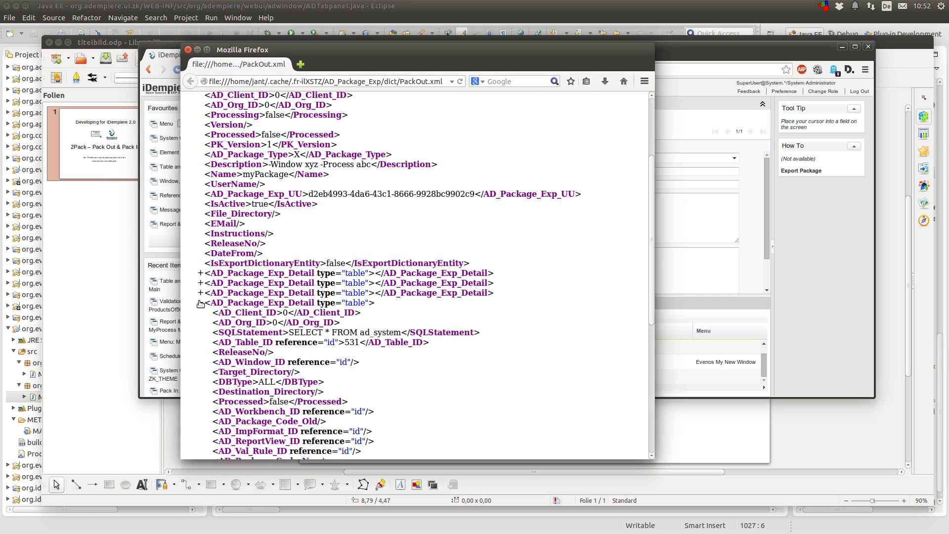
pyautogui.click(200, 303)
pyautogui.moveTo(361, 417); pyautogui.dragTo(197, 393)
pyautogui.click(414, 305)
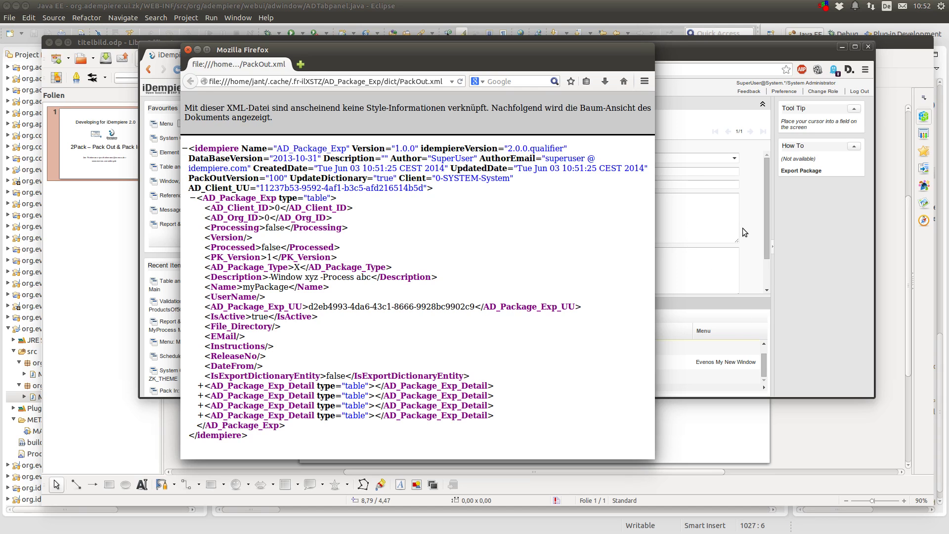
pyautogui.click(800, 226)
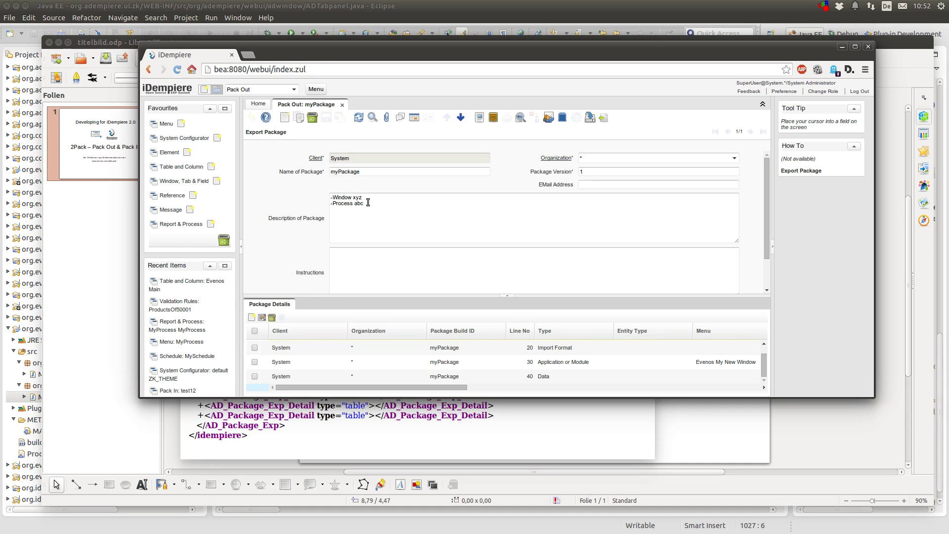
# Create a new Pack Out record named 'Name', version 1.0, and visit its remaining fields
pyautogui.click(283, 118)
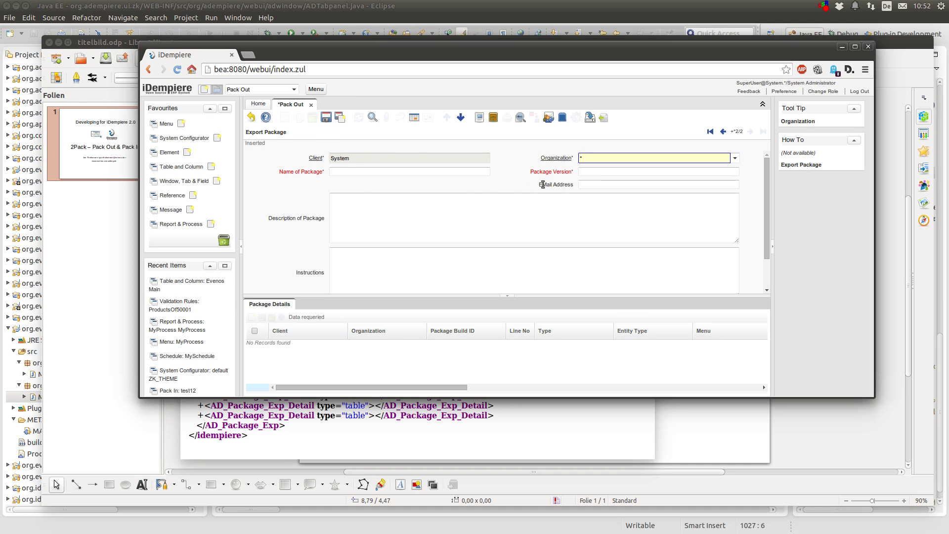
pyautogui.click(470, 171)
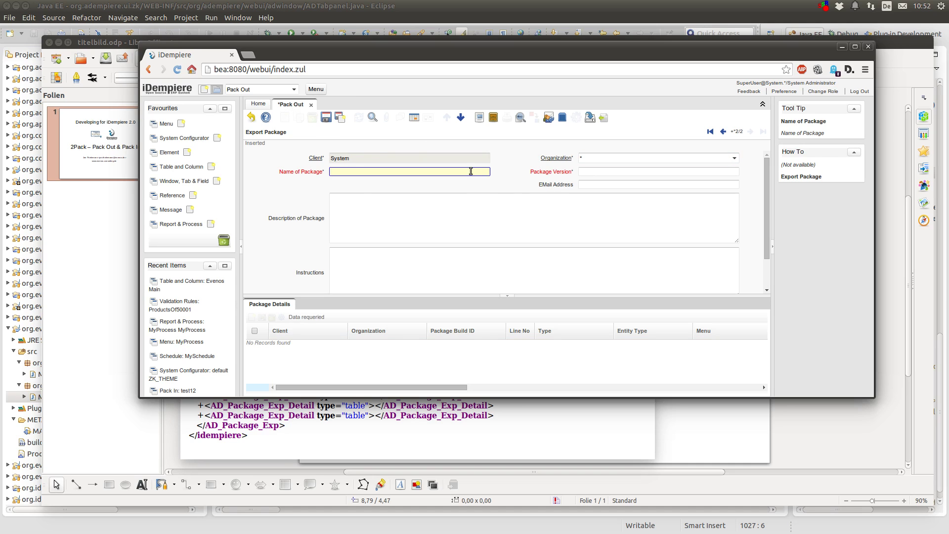
pyautogui.write('Name')
pyautogui.press('Tab')
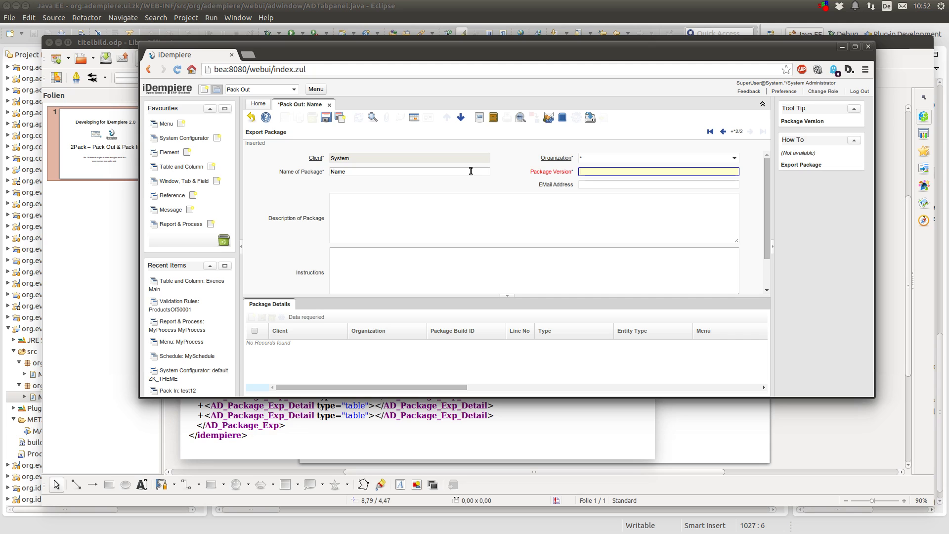
pyautogui.write('1.0')
pyautogui.press('Tab')
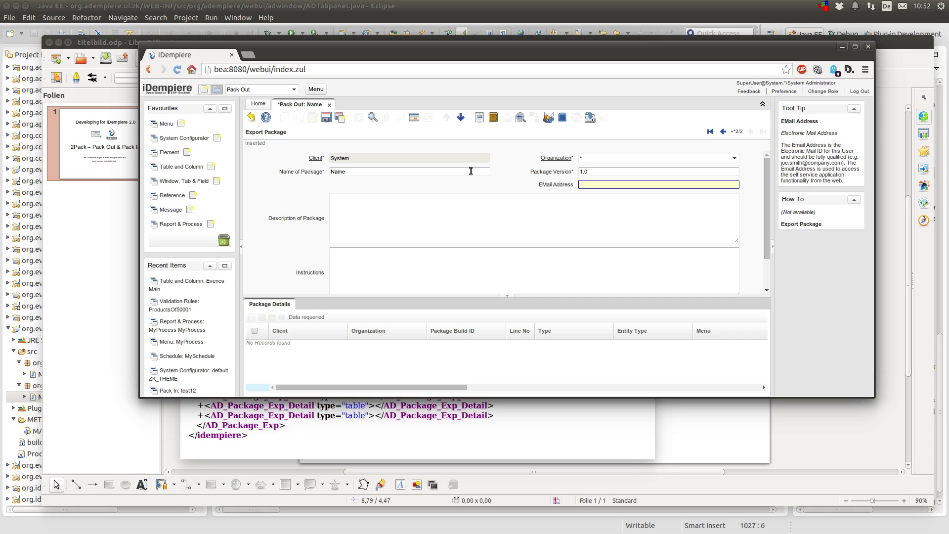
pyautogui.click(508, 210)
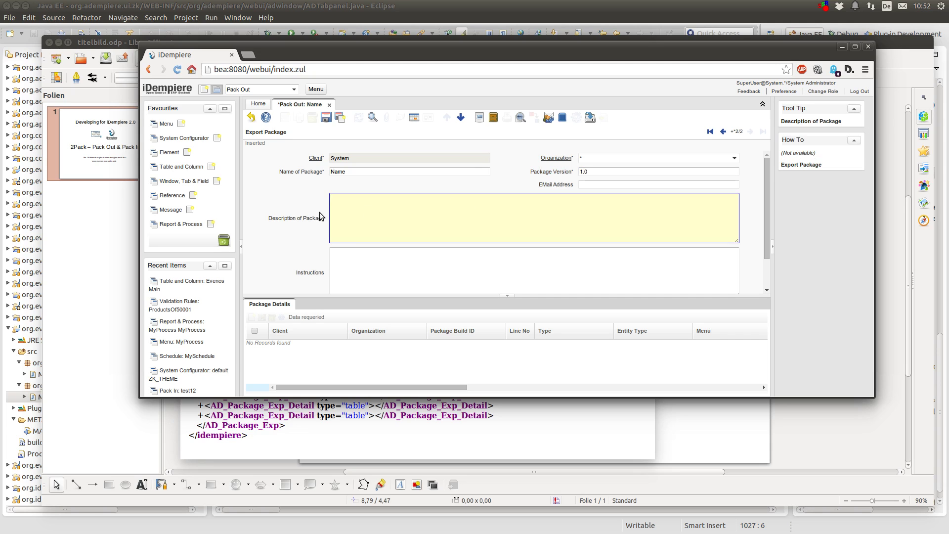
pyautogui.click(376, 262)
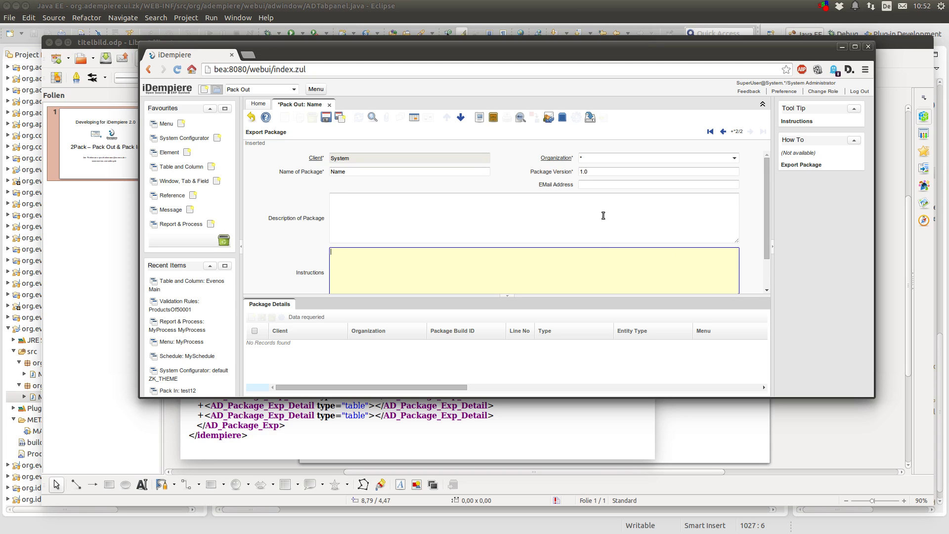
pyautogui.scroll(-2, 598, 218)
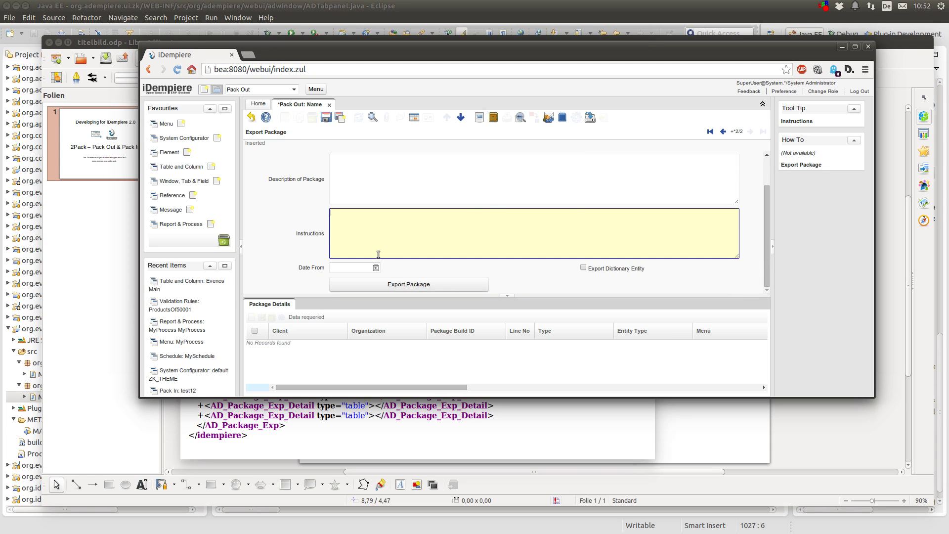
pyautogui.click(340, 269)
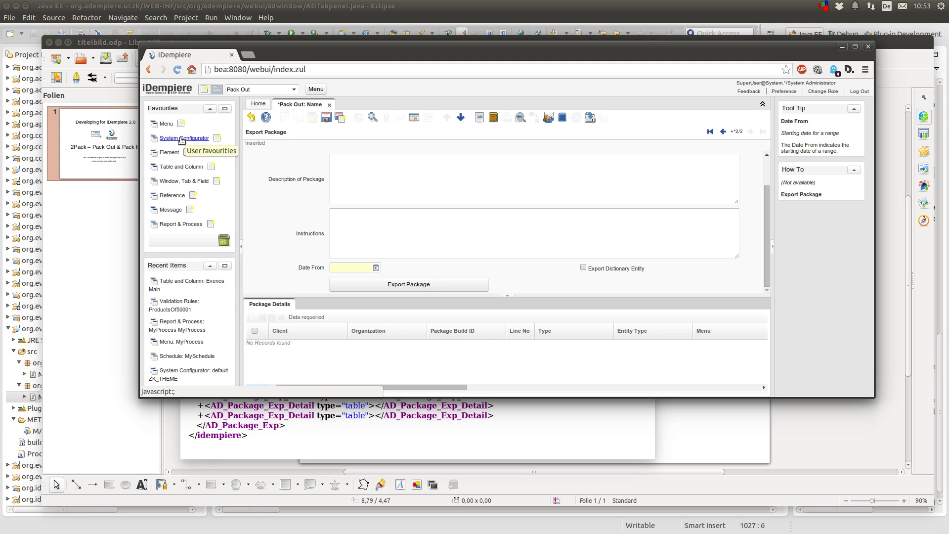
# Open Table and Column from Favourites, ignore its changes and close it, returning to Pack Out
pyautogui.click(182, 167)
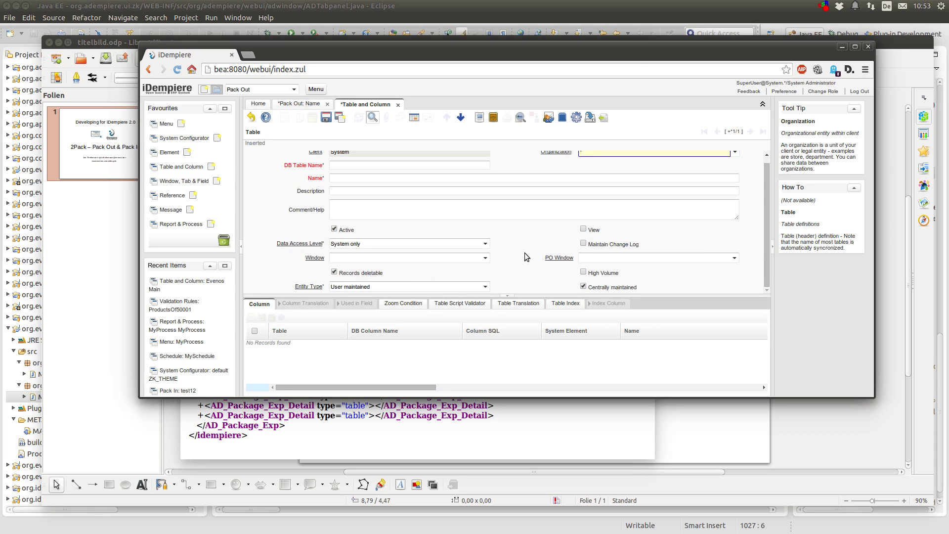
pyautogui.click(486, 287)
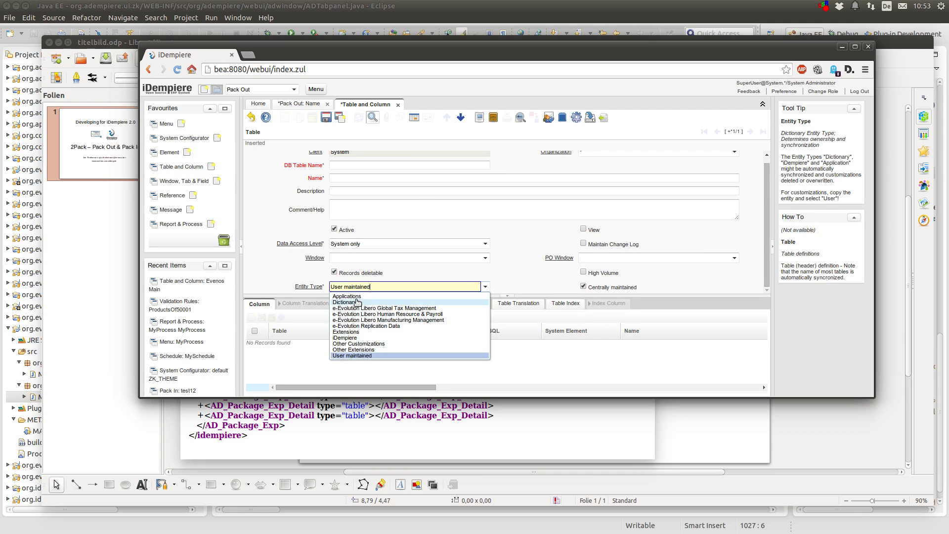
pyautogui.click(540, 214)
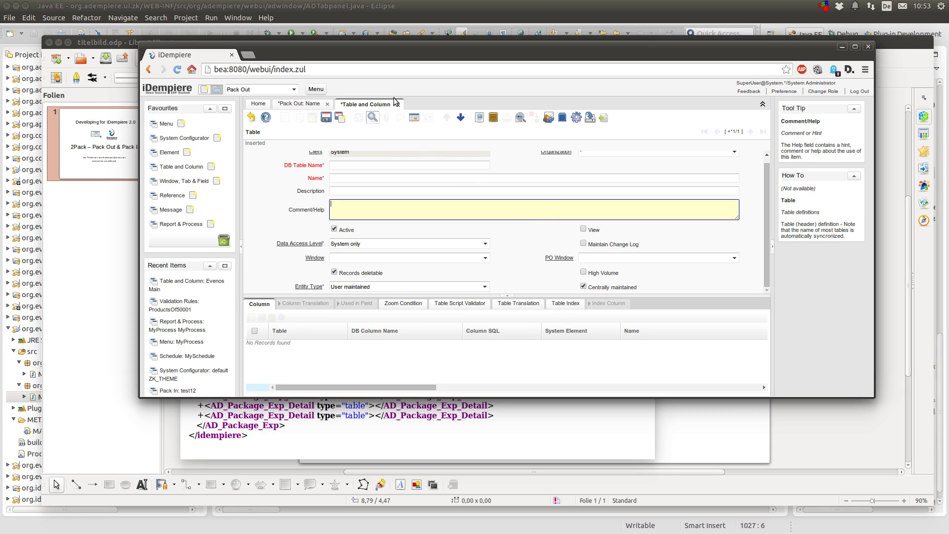
pyautogui.click(252, 117)
pyautogui.click(398, 105)
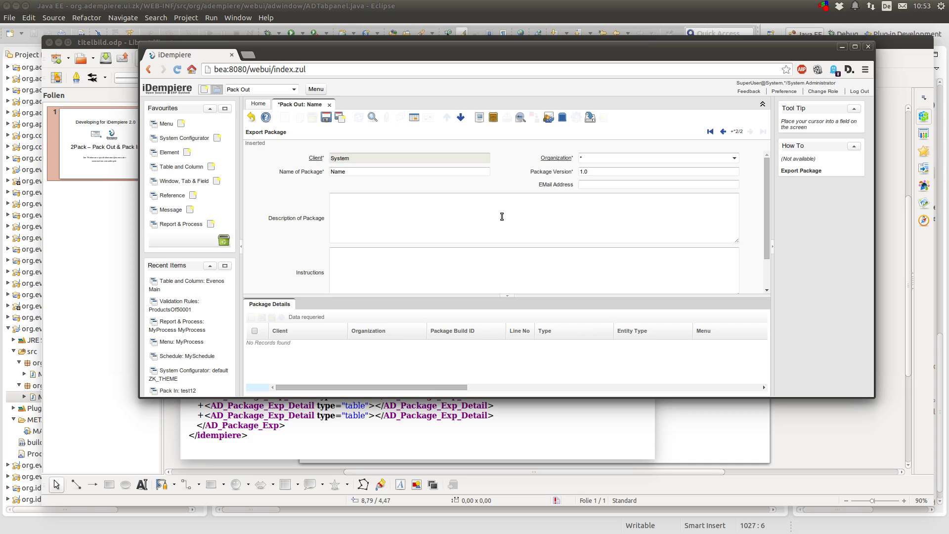
pyautogui.scroll(-2, 500, 200)
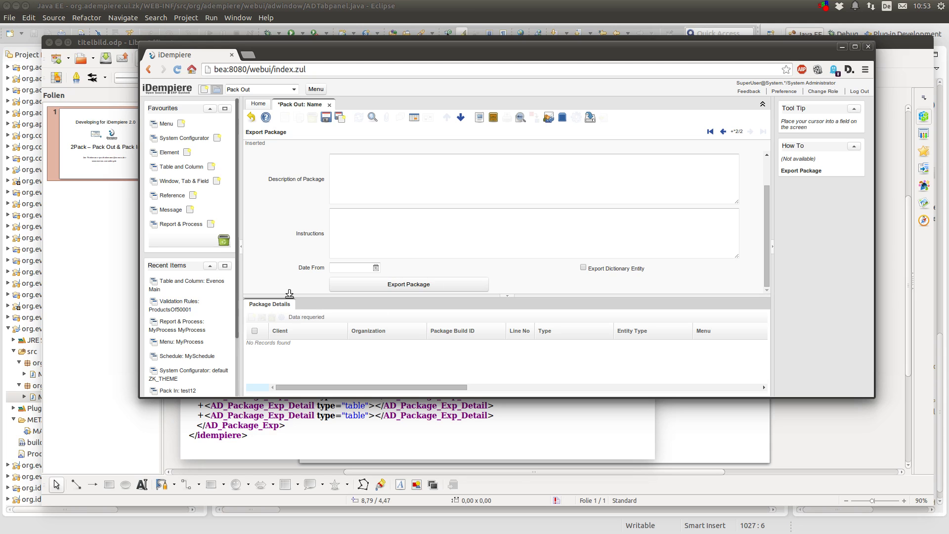
pyautogui.scroll(2, 338, 240)
# Save the Name package and start its Package Details line 10
pyautogui.click(326, 117)
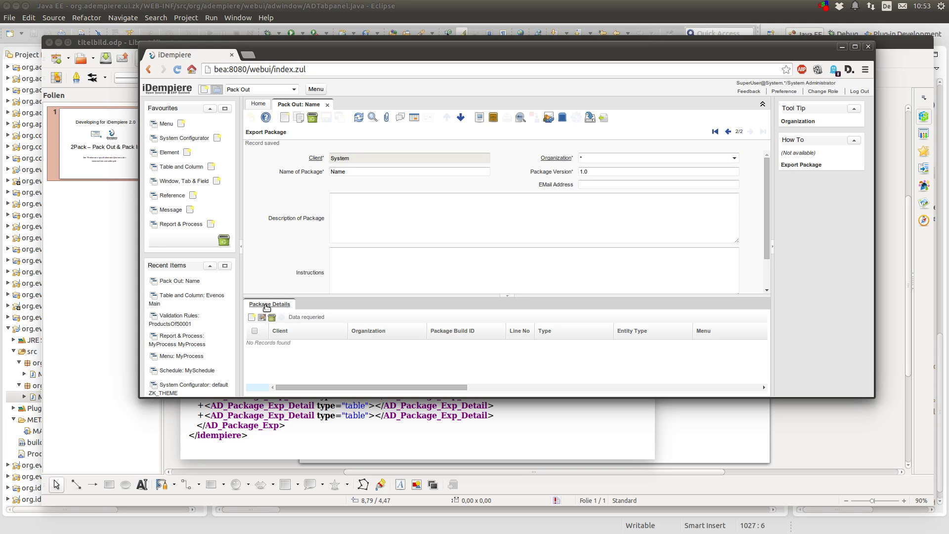
pyautogui.click(266, 305)
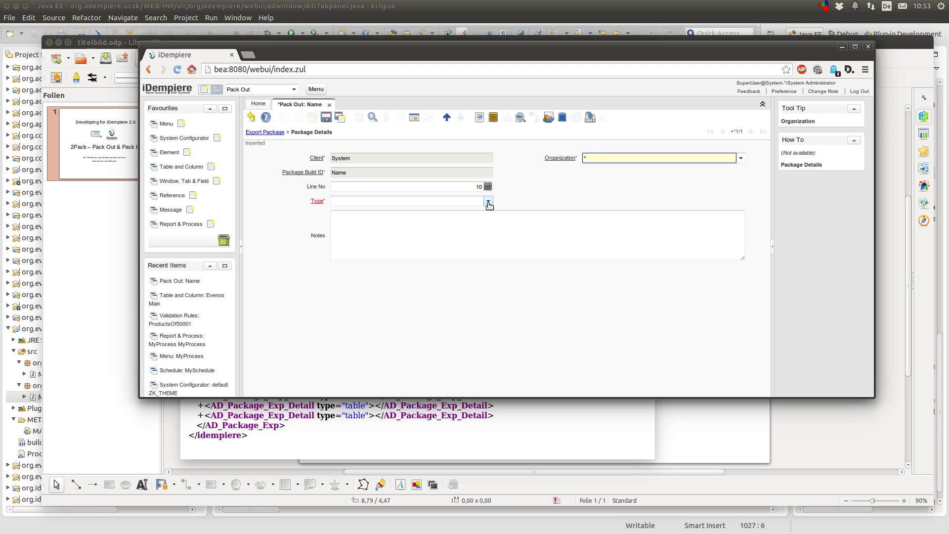
# Open the detail line's Type list and scroll toward SQL Statement
pyautogui.click(488, 202)
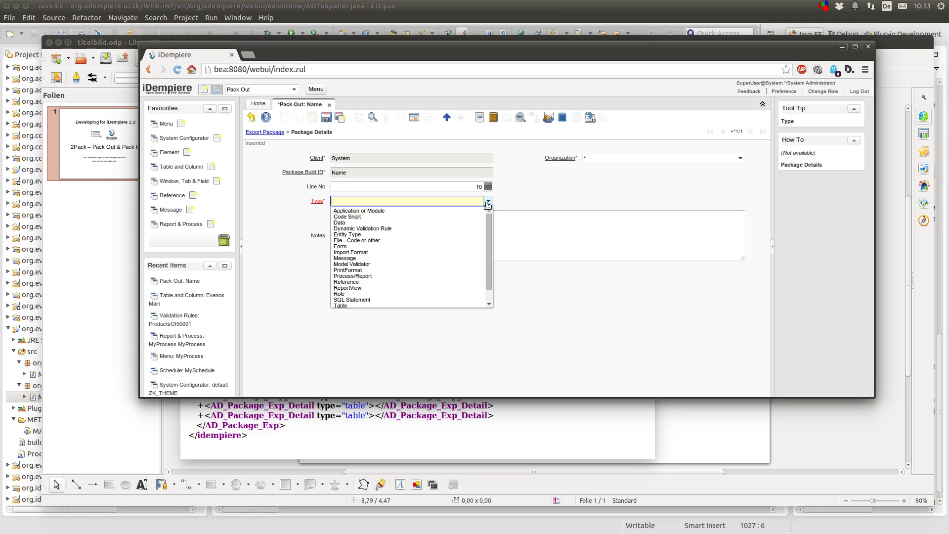
pyautogui.scroll(-1, 440, 242)
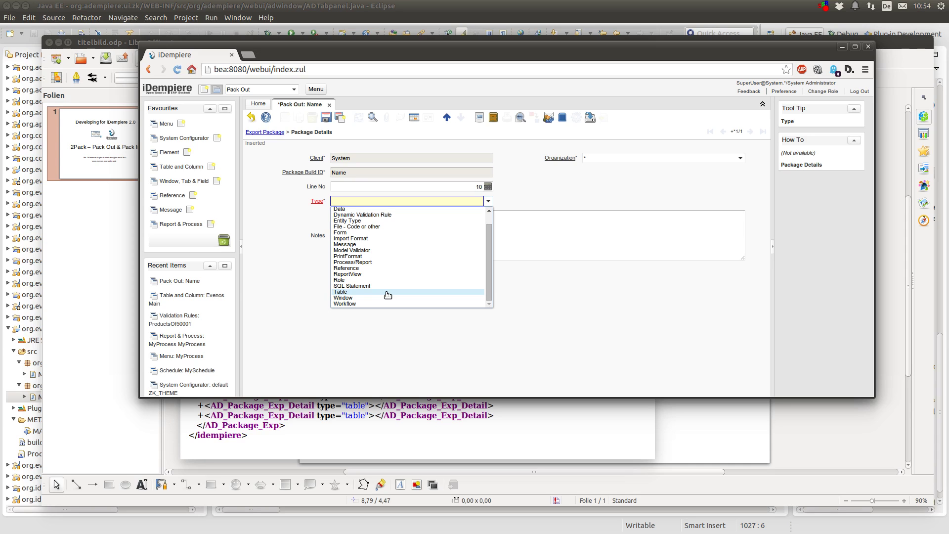
pyautogui.click(388, 285)
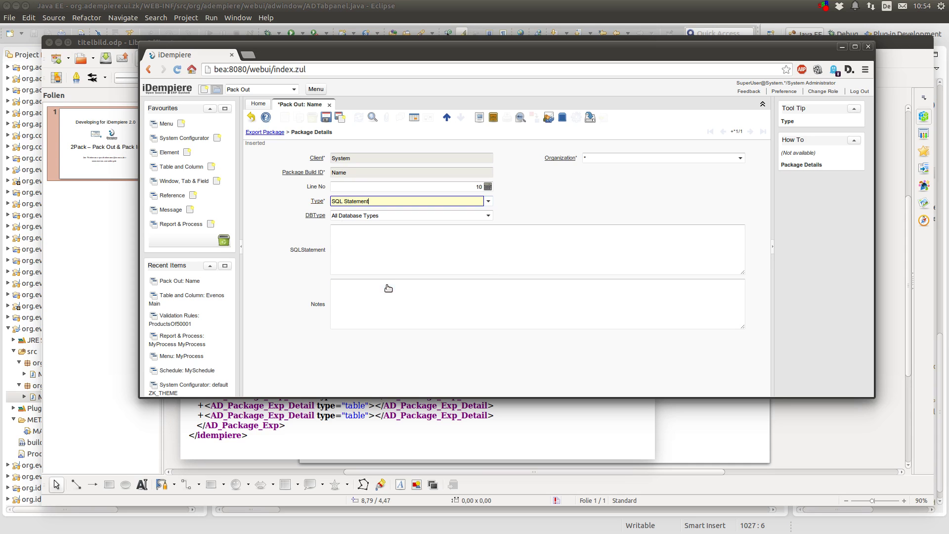
pyautogui.click(388, 242)
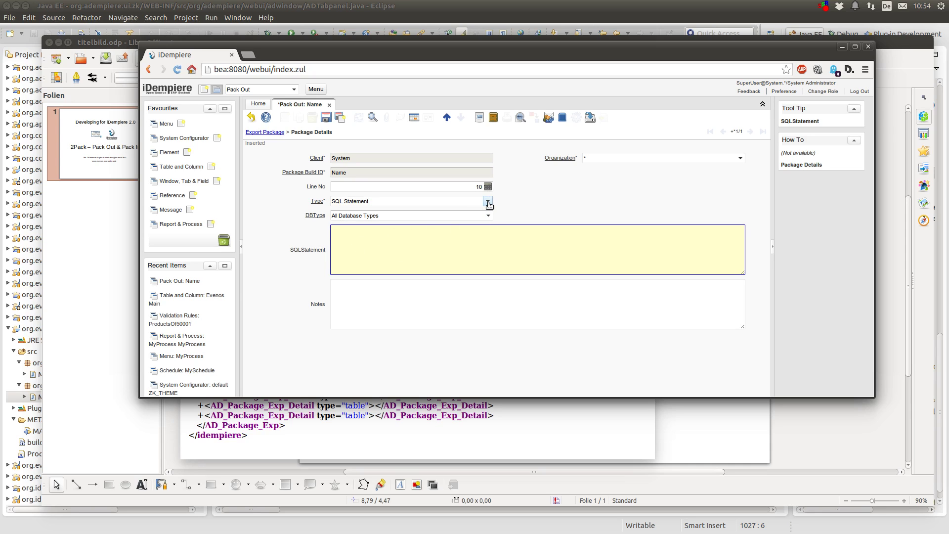
pyautogui.click(488, 216)
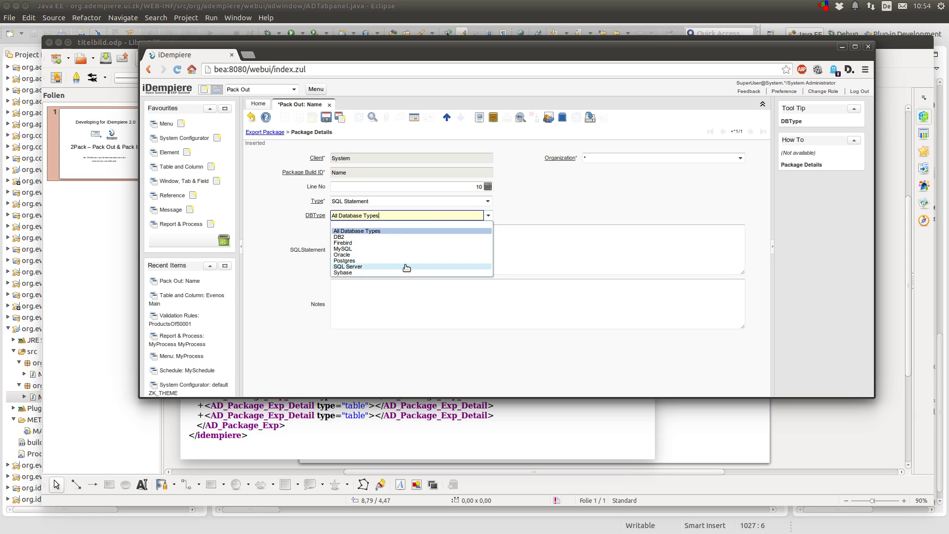
pyautogui.click(523, 216)
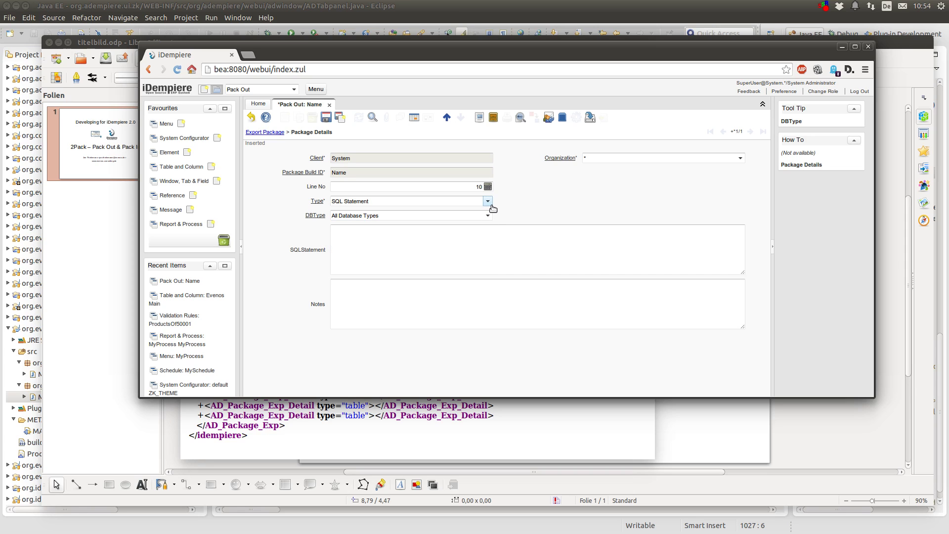
pyautogui.click(488, 201)
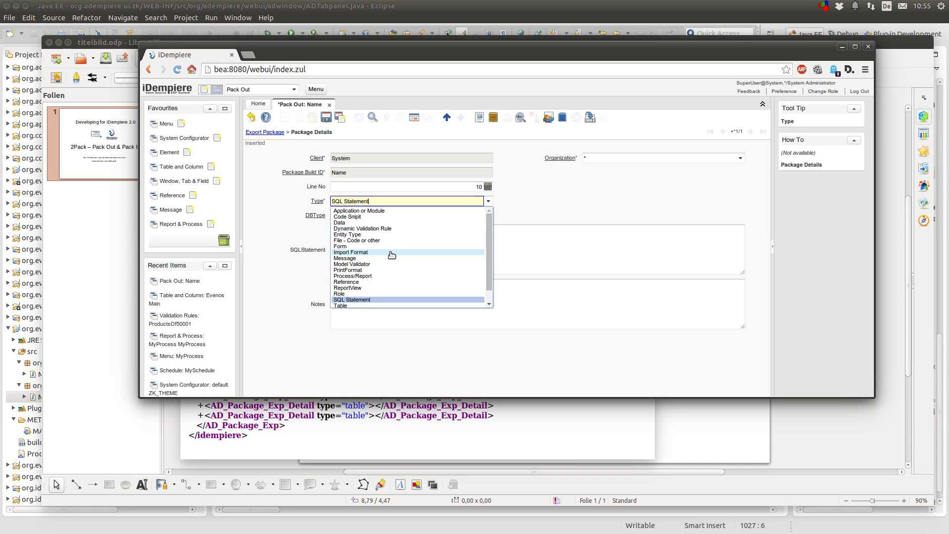
# Set detail line 10's Type to Application or Module from the dropdown
pyautogui.scroll(-1, 385, 299)
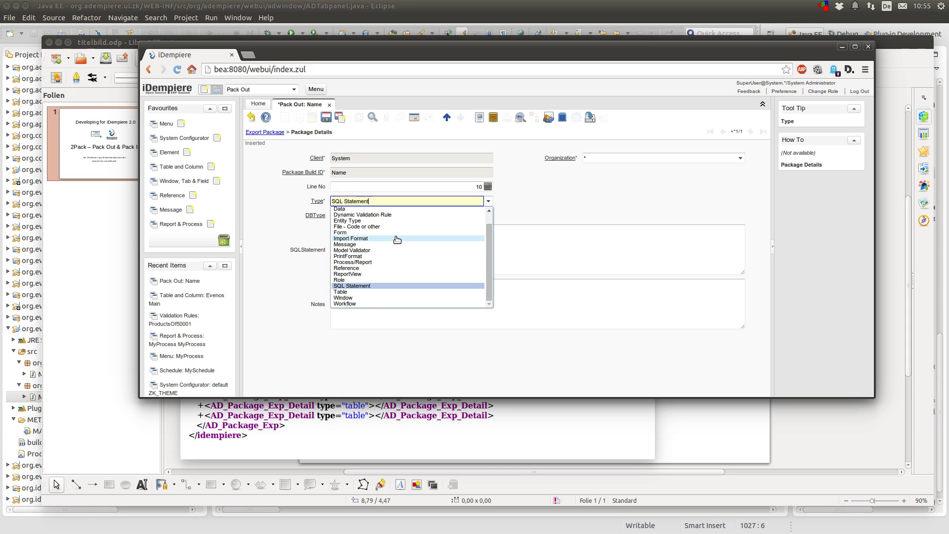
pyautogui.scroll(1, 397, 240)
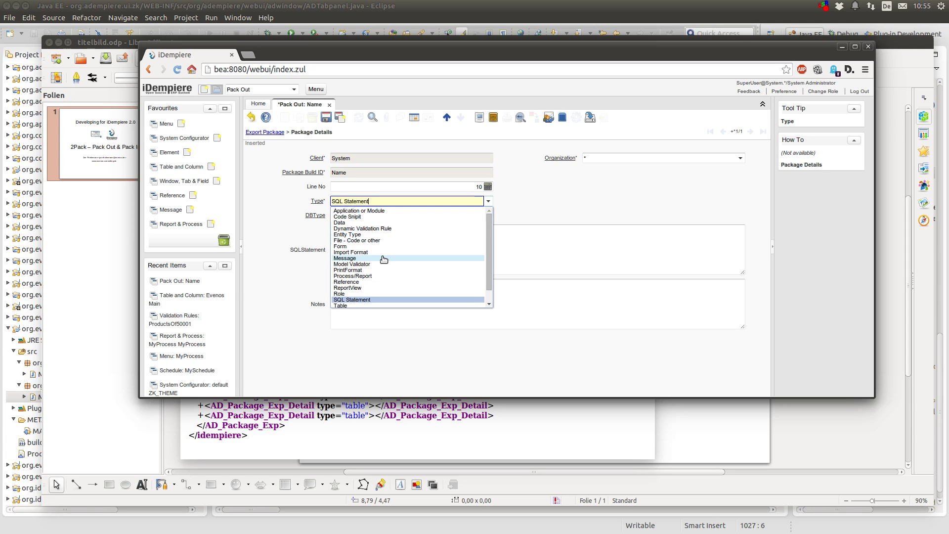
pyautogui.click(396, 212)
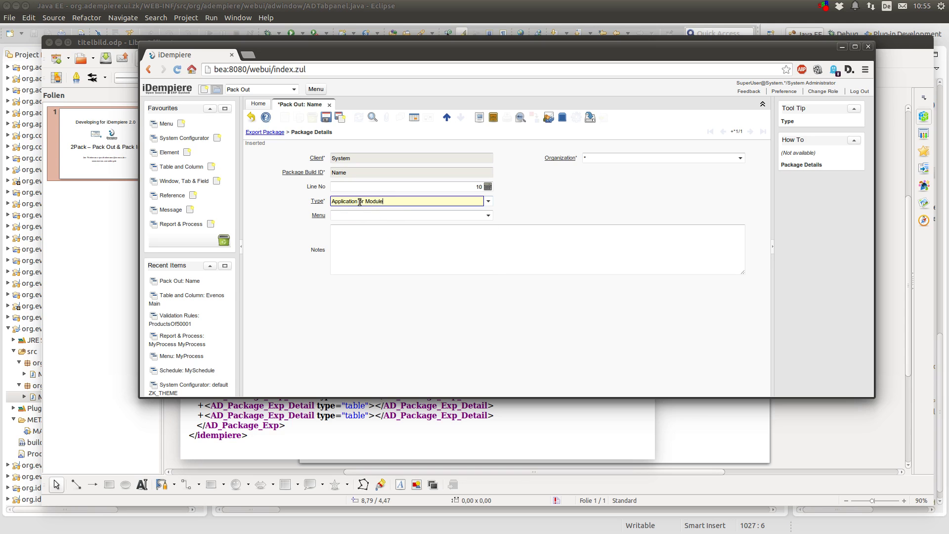
pyautogui.click(491, 216)
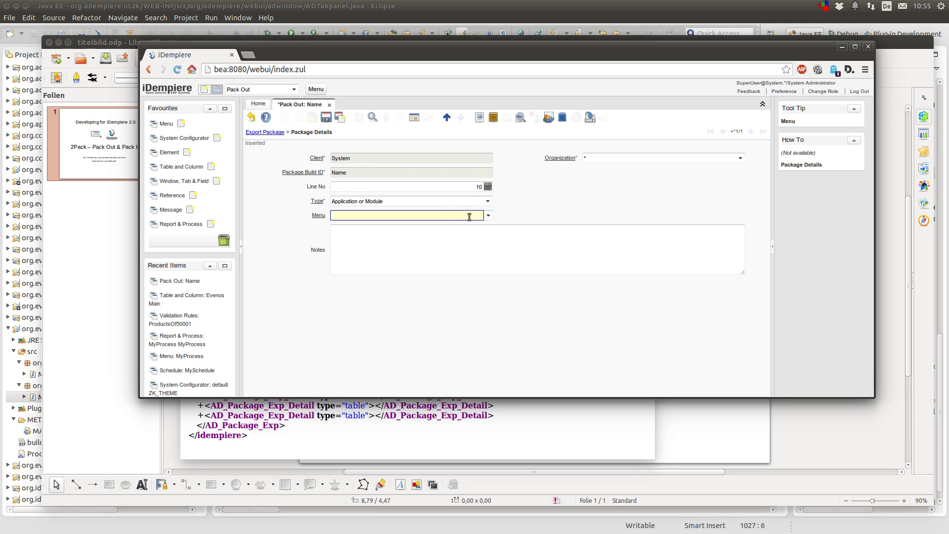
pyautogui.click(312, 91)
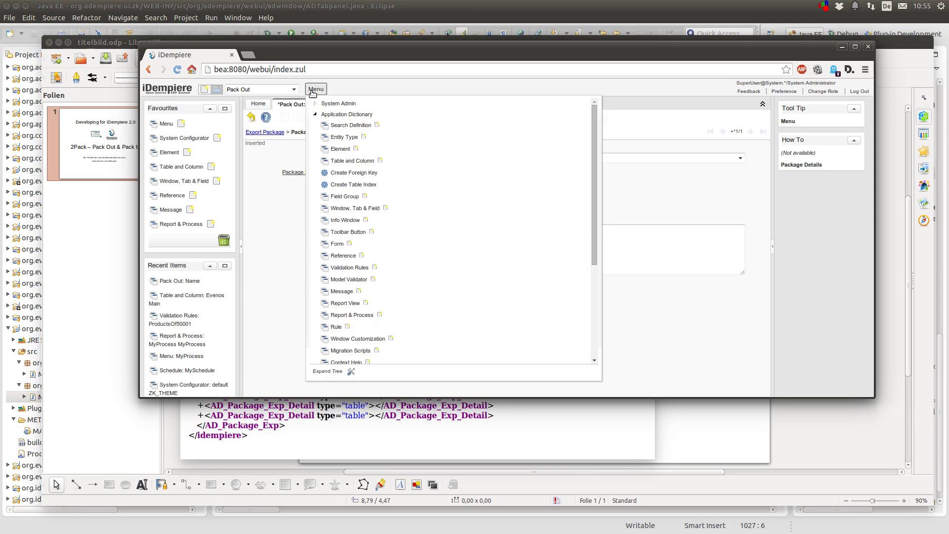
pyautogui.scroll(-3, 423, 233)
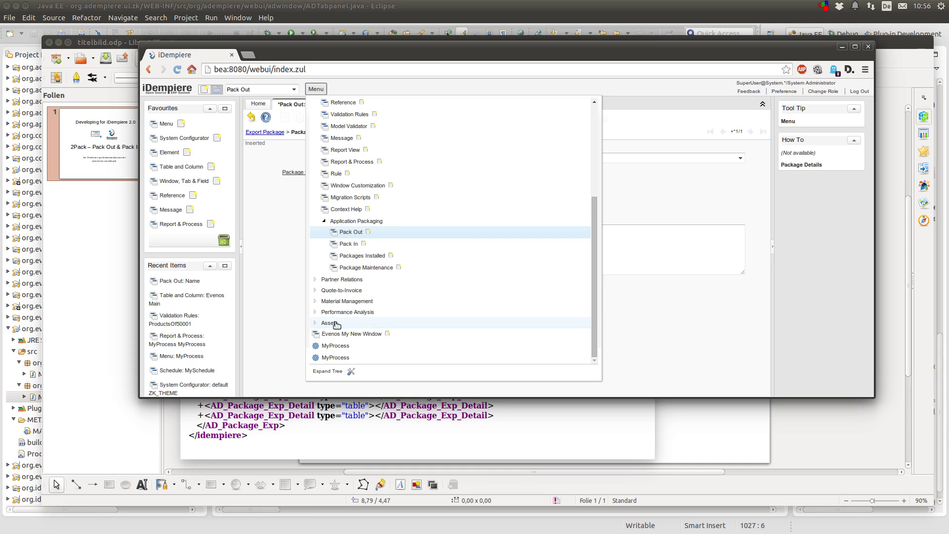
pyautogui.click(337, 324)
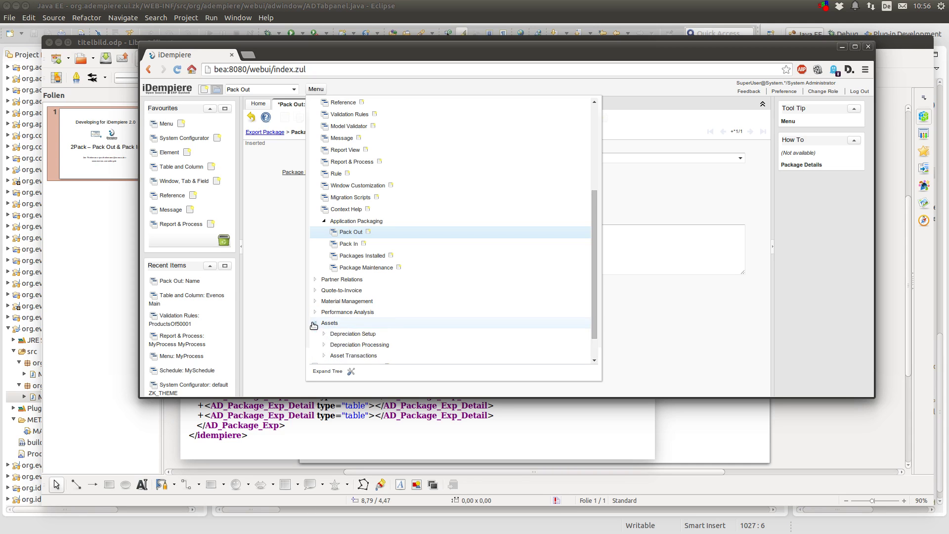
pyautogui.scroll(-2, 404, 338)
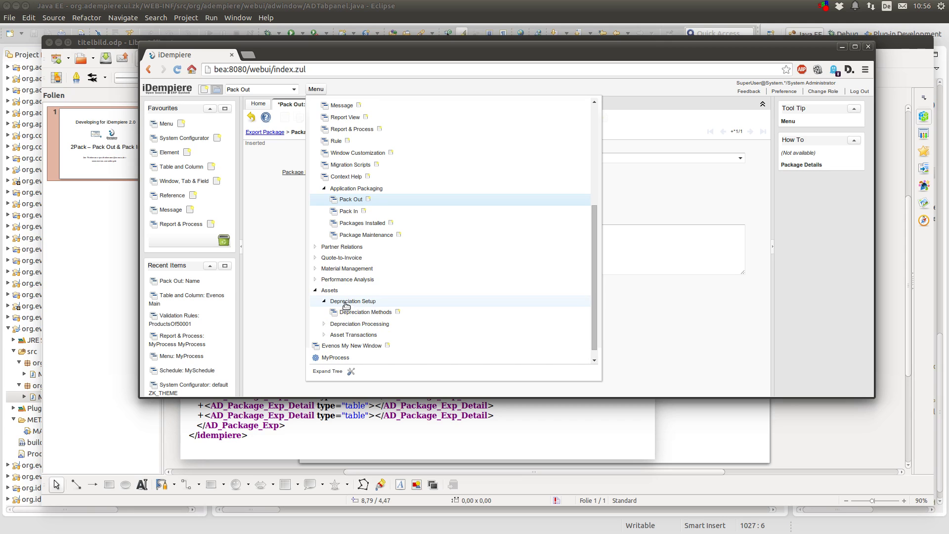
pyautogui.click(346, 301)
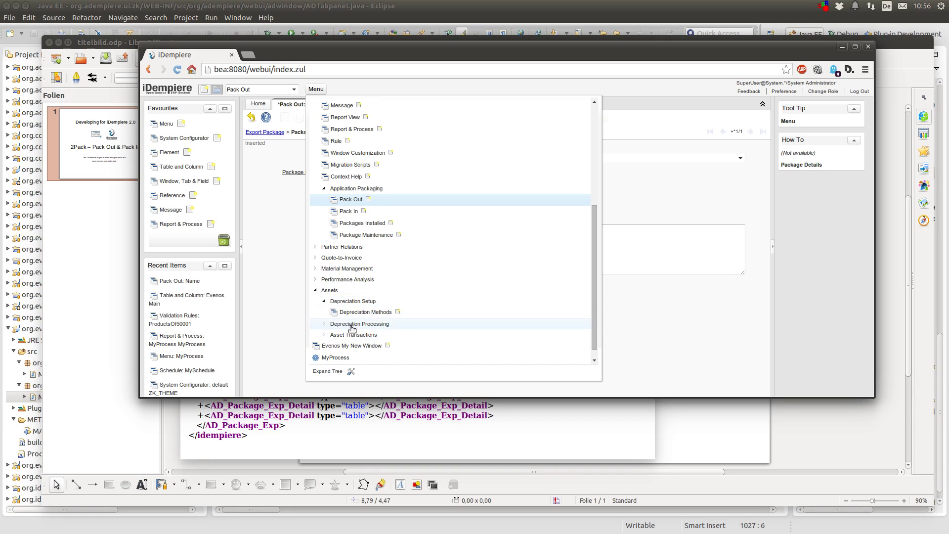
pyautogui.click(322, 326)
pyautogui.scroll(-2, 321, 326)
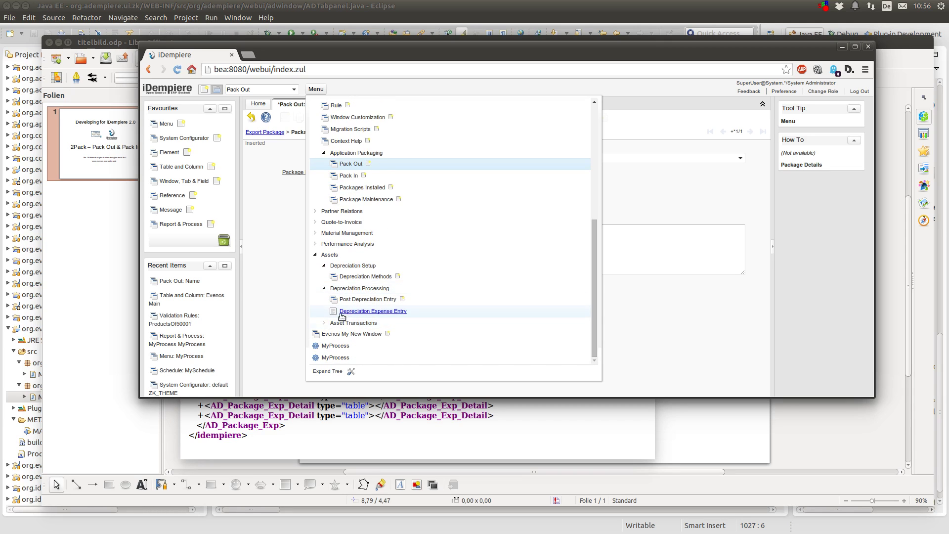
pyautogui.click(323, 324)
pyautogui.scroll(-1, 322, 325)
pyautogui.click(315, 257)
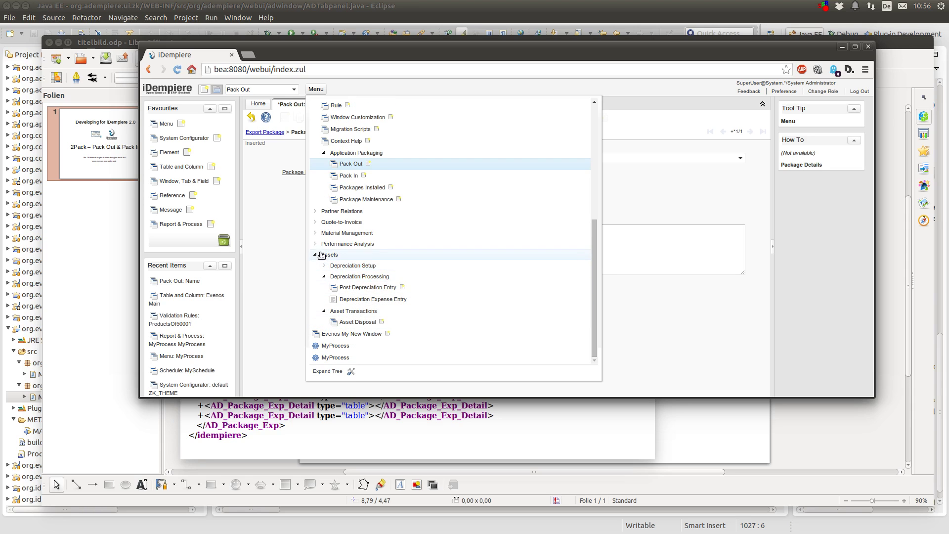
pyautogui.click(315, 256)
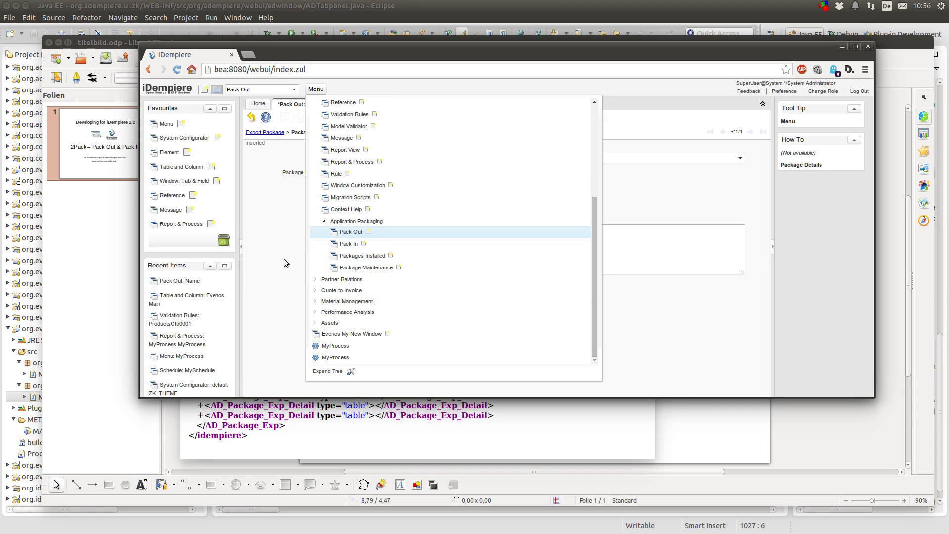
pyautogui.click(289, 248)
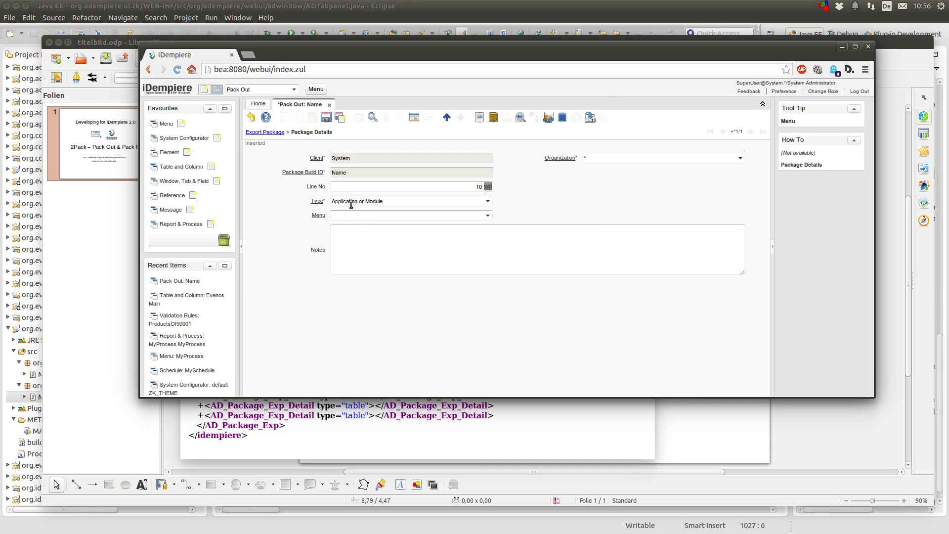
pyautogui.click(316, 89)
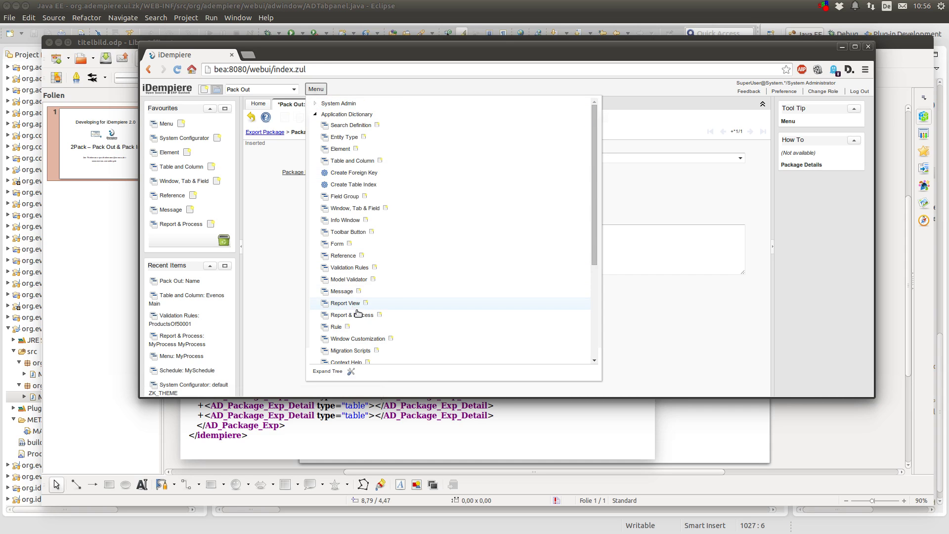
pyautogui.scroll(-3, 356, 304)
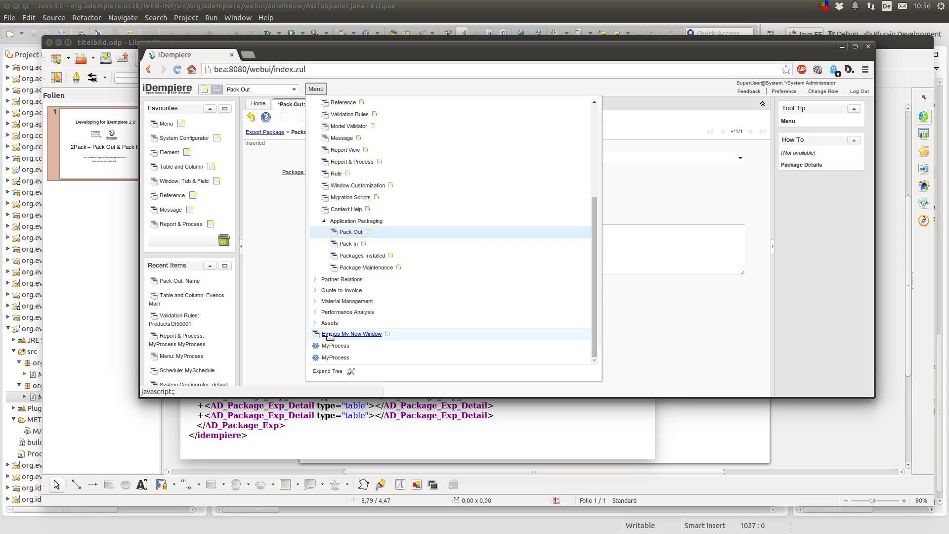
pyautogui.click(274, 257)
# Set the detail line's Menu to Evenos My New Window by requerying the 'Evenos' matches
pyautogui.click(353, 215)
pyautogui.write('Eve')
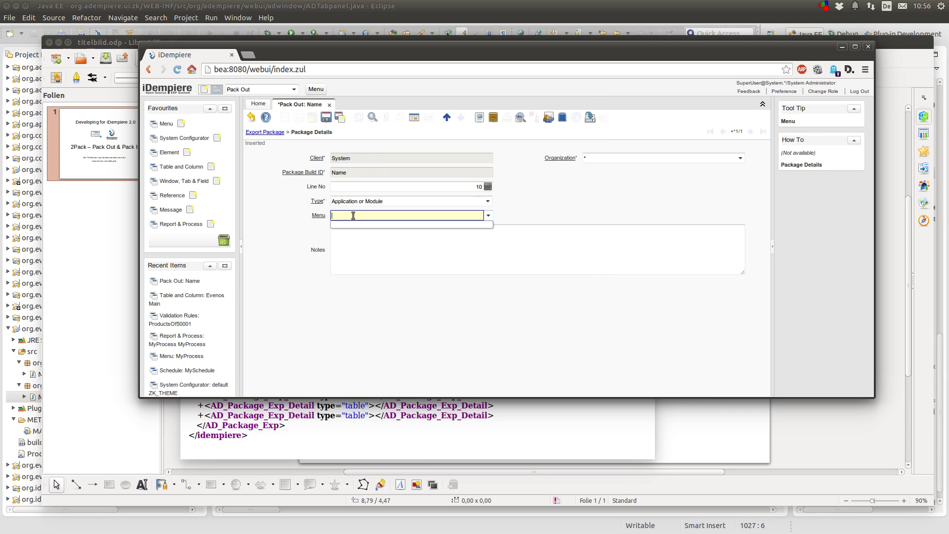
pyautogui.write('nos')
pyautogui.click(408, 244)
pyautogui.rightClick(409, 216)
pyautogui.click(430, 236)
pyautogui.click(488, 215)
pyautogui.write('Evenos')
pyautogui.click(506, 209)
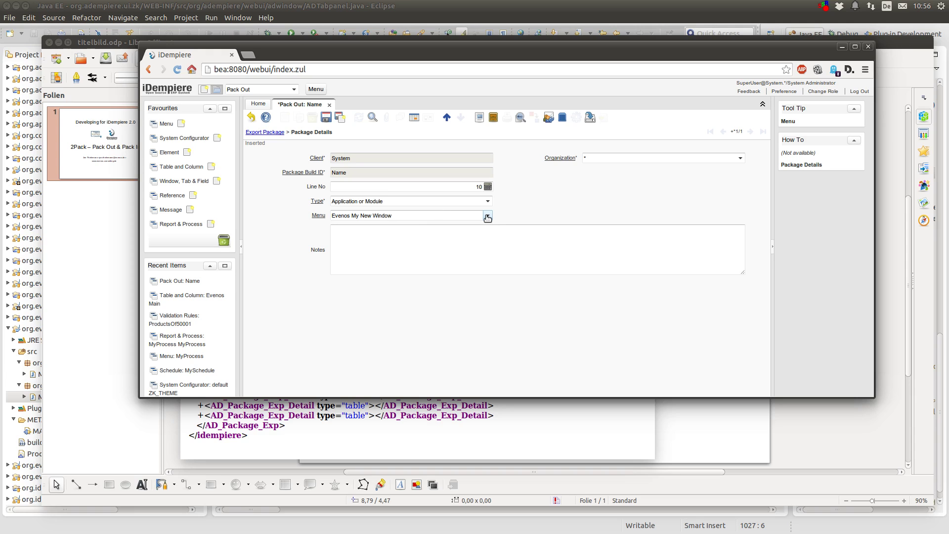
pyautogui.click(488, 201)
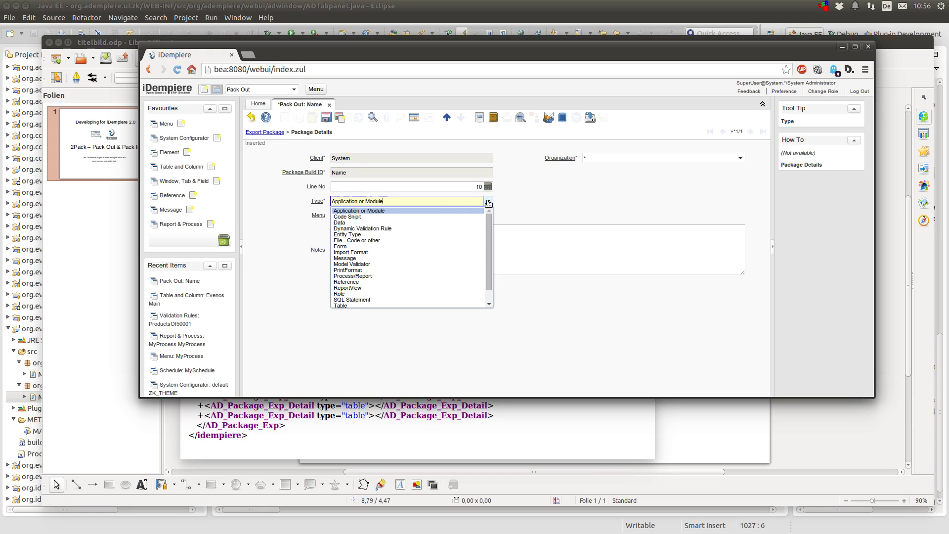
# Set the detail Type to Data and Table to AD_SysConfig_System Configurator
pyautogui.click(356, 223)
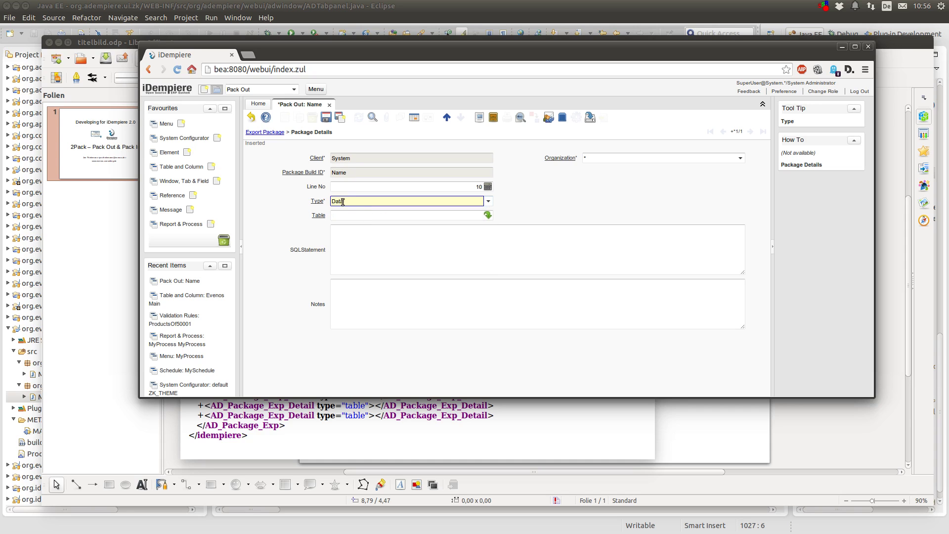
pyautogui.click(465, 216)
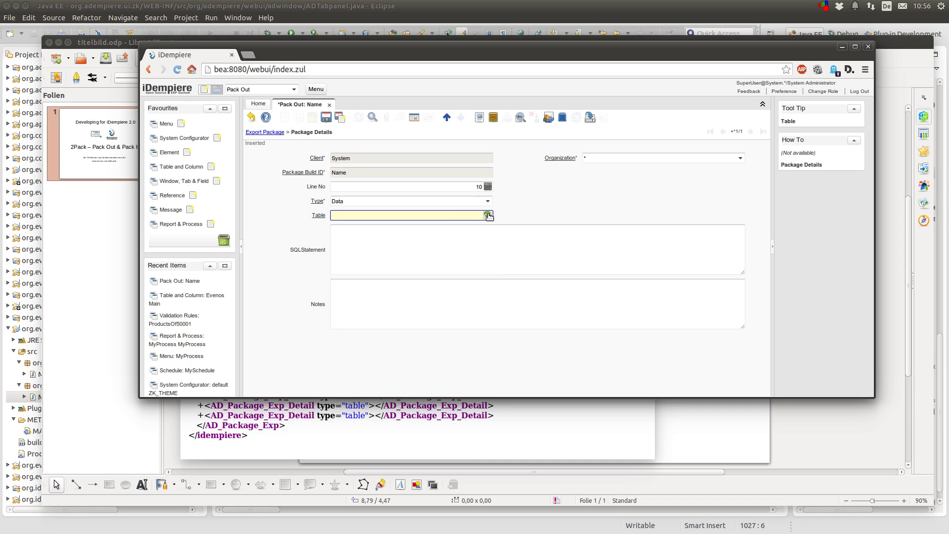
pyautogui.write('ad_sy')
pyautogui.press('Tab')
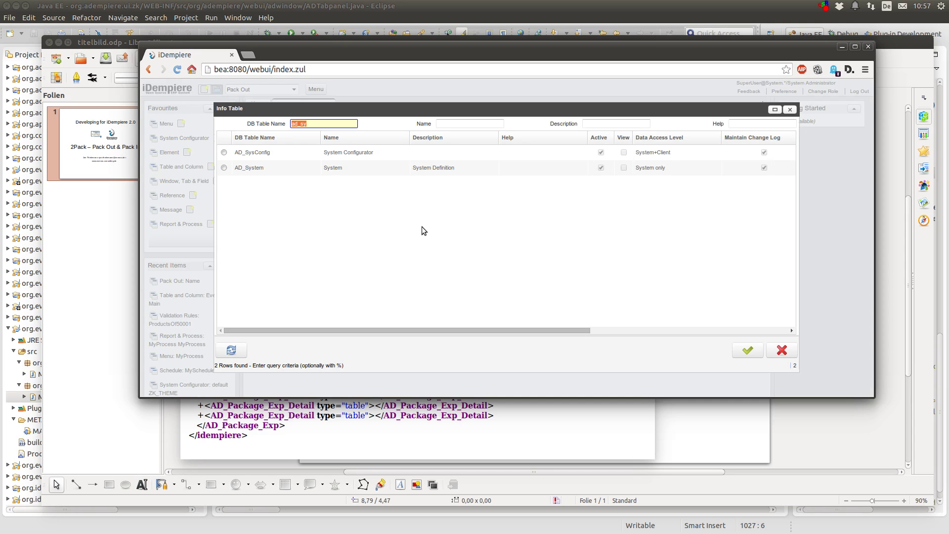
pyautogui.doubleClick(314, 173)
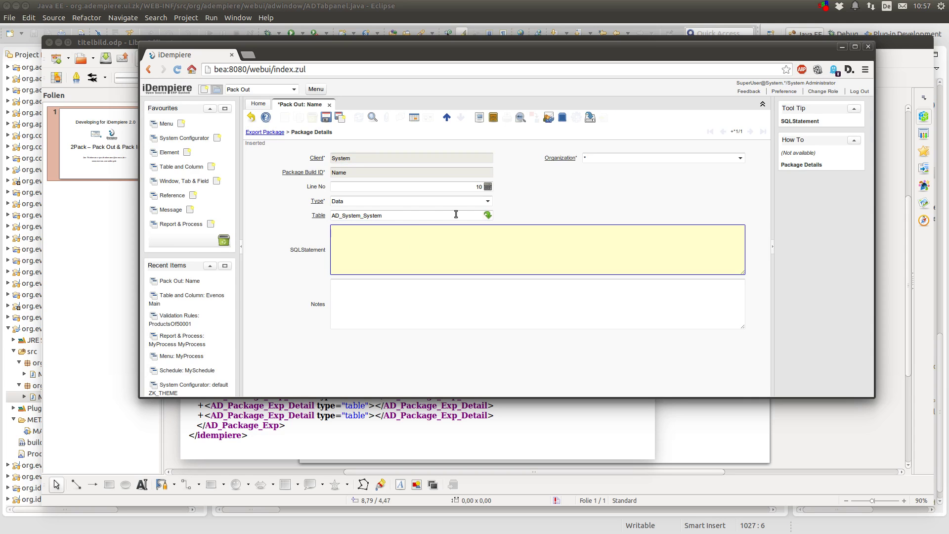
pyautogui.write('ad_s')
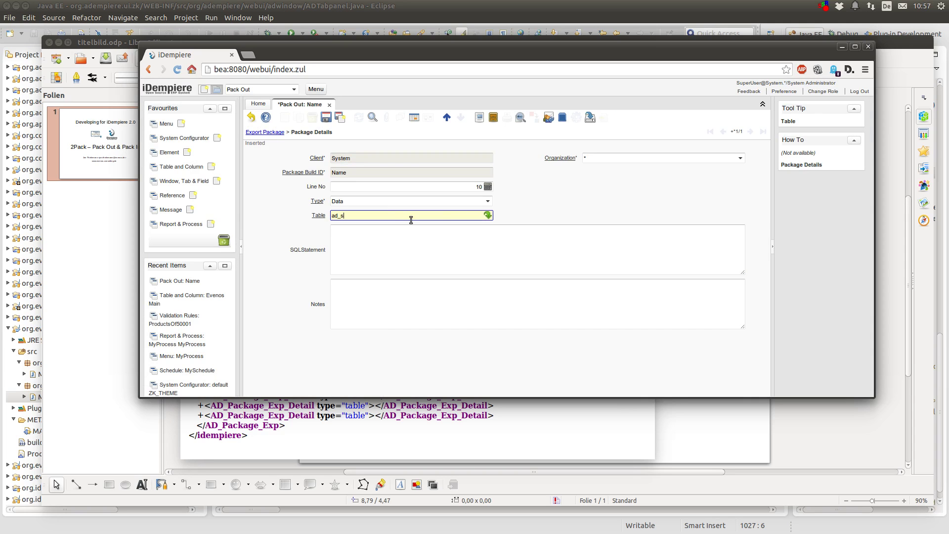
pyautogui.write('yc')
pyautogui.press('Tab')
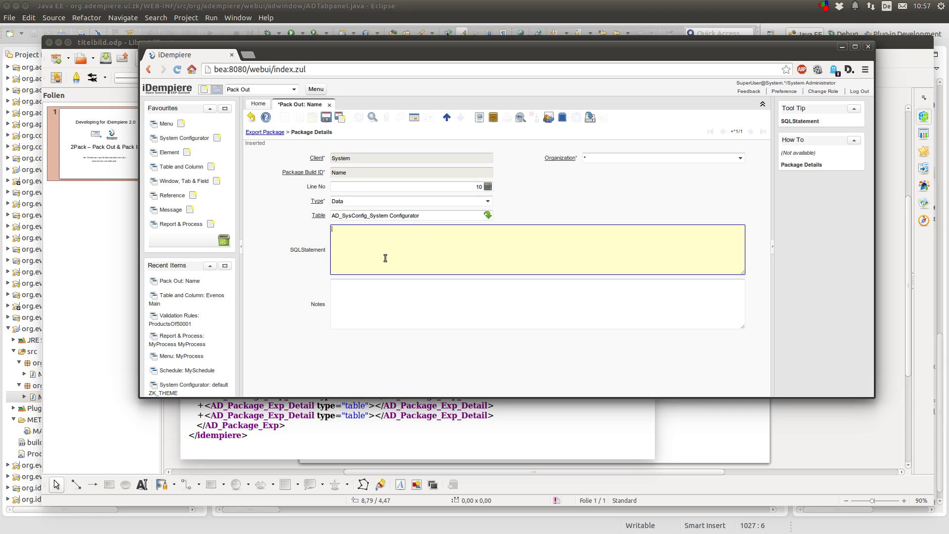
# Enter SQLStatement SELECT * FROM AD_SysConfig WHERE AD_SysConfig_ID in (1000000, 1000001, 1000002)
pyautogui.write('SELECT * FROM AD_SysConfig WHERE A')
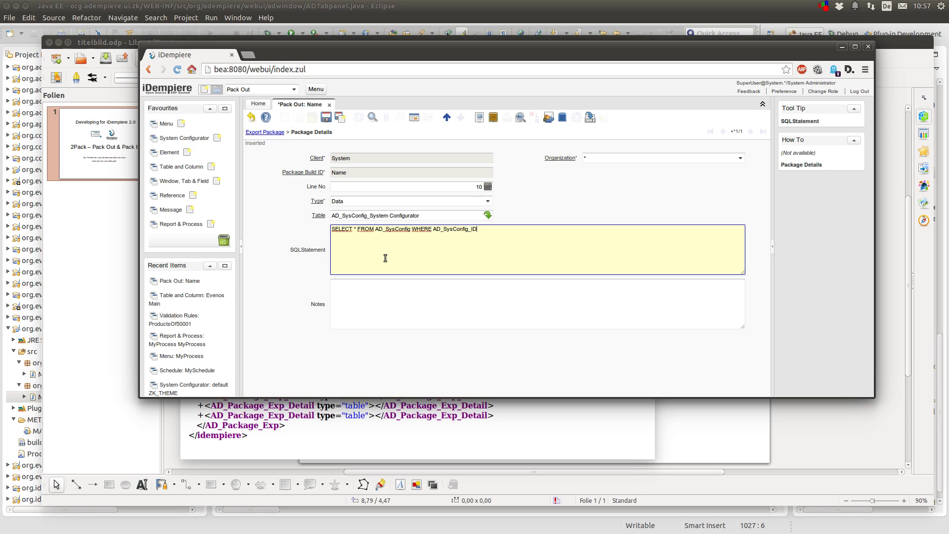
pyautogui.write('D_SysConfig_ID')
pyautogui.write('in (1000000, 1000001, 1000002')
# Review the query by highlighting the AD_SysConfig table name and AD_SysConfig_ID column
pyautogui.hotkey('ctrl', 'a')
pyautogui.click(385, 258)
pyautogui.doubleClick(392, 229)
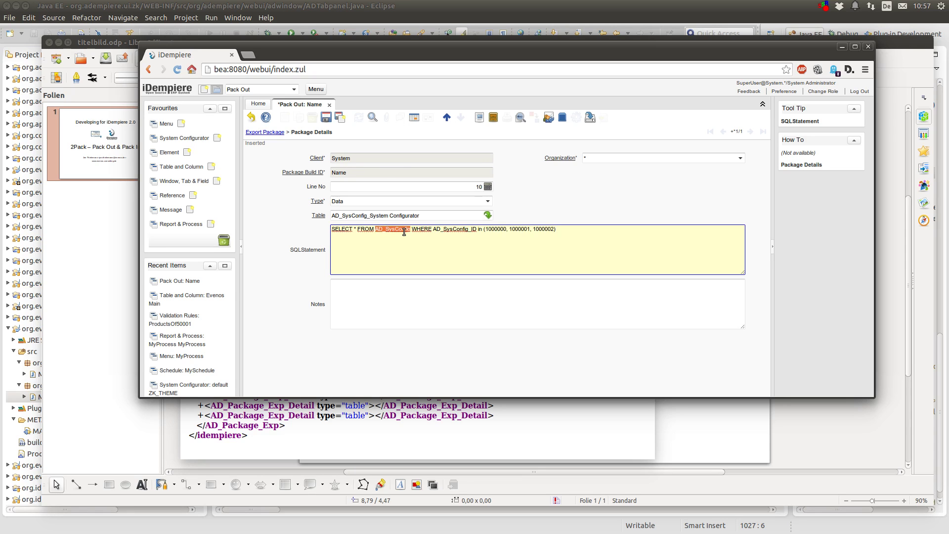
pyautogui.doubleClick(375, 228)
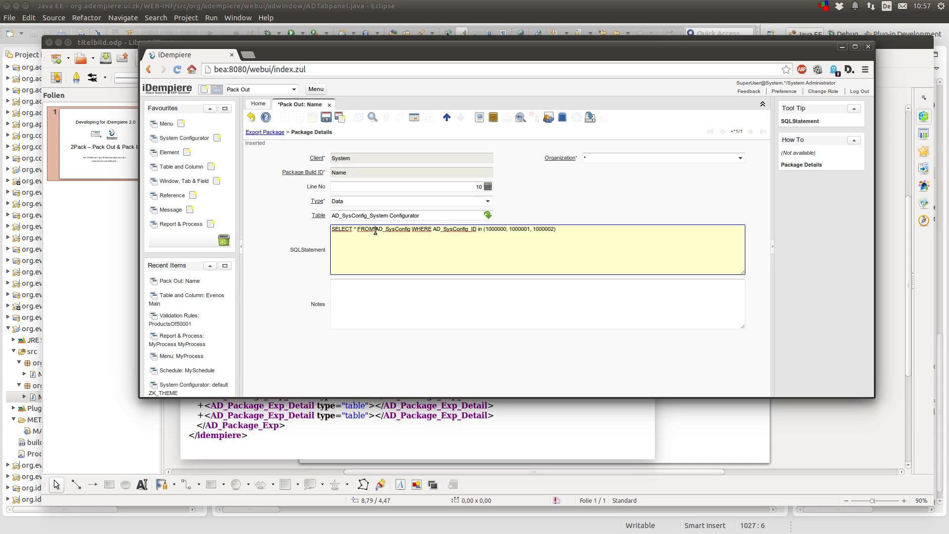
pyautogui.doubleClick(456, 228)
pyautogui.moveTo(376, 230); pyautogui.dragTo(408, 230)
pyautogui.tripleClick(395, 230)
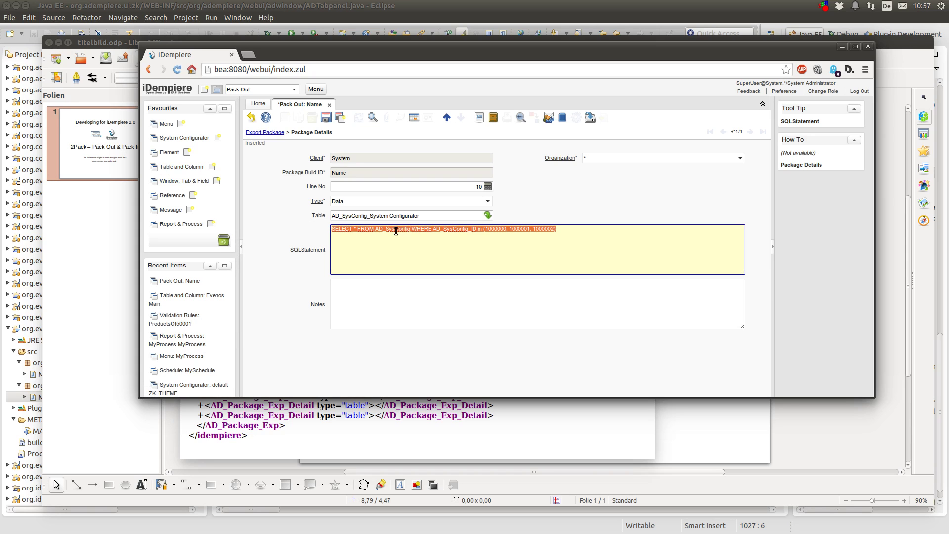
pyautogui.click(396, 233)
pyautogui.doubleClick(396, 234)
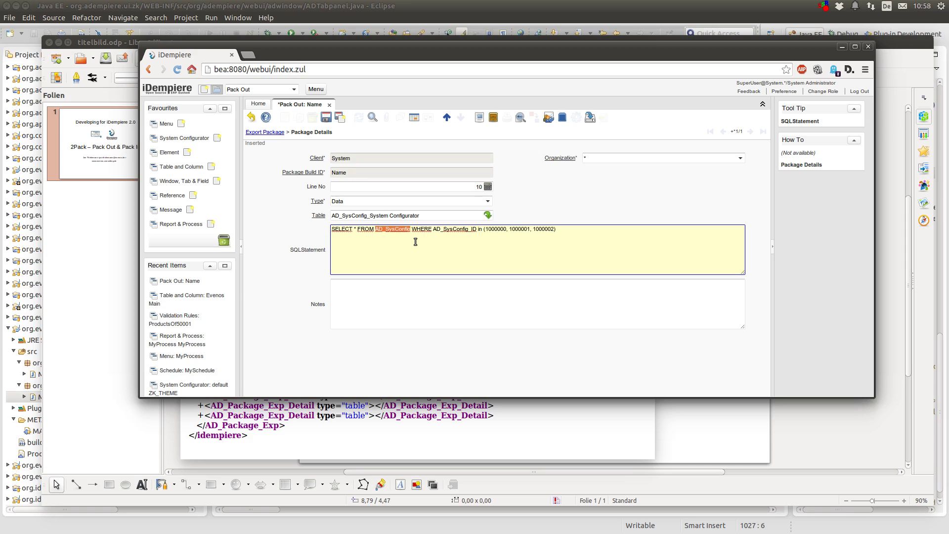
pyautogui.click(391, 229)
pyautogui.doubleClick(393, 228)
pyautogui.click(396, 227)
pyautogui.doubleClick(393, 230)
# Save the Data detail line and go back to the Name Export Package record
pyautogui.click(323, 120)
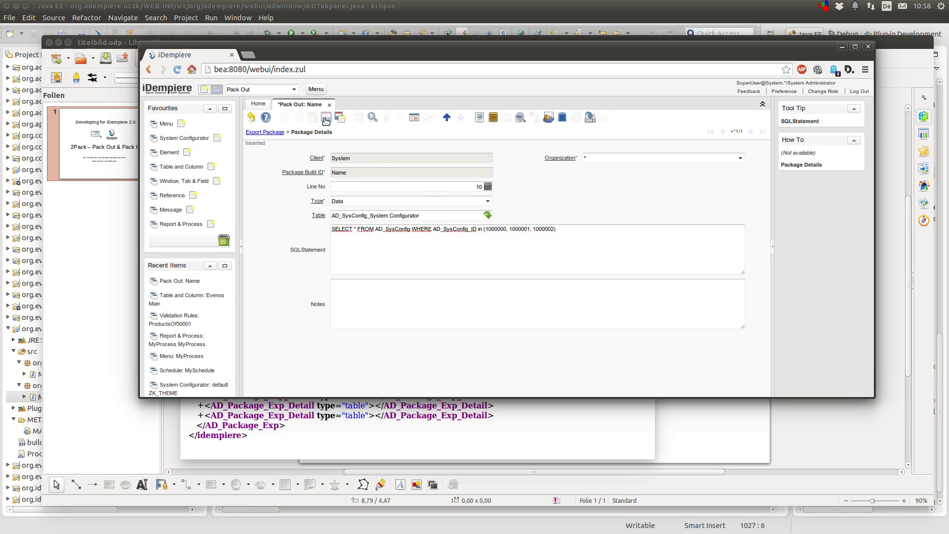
pyautogui.click(272, 133)
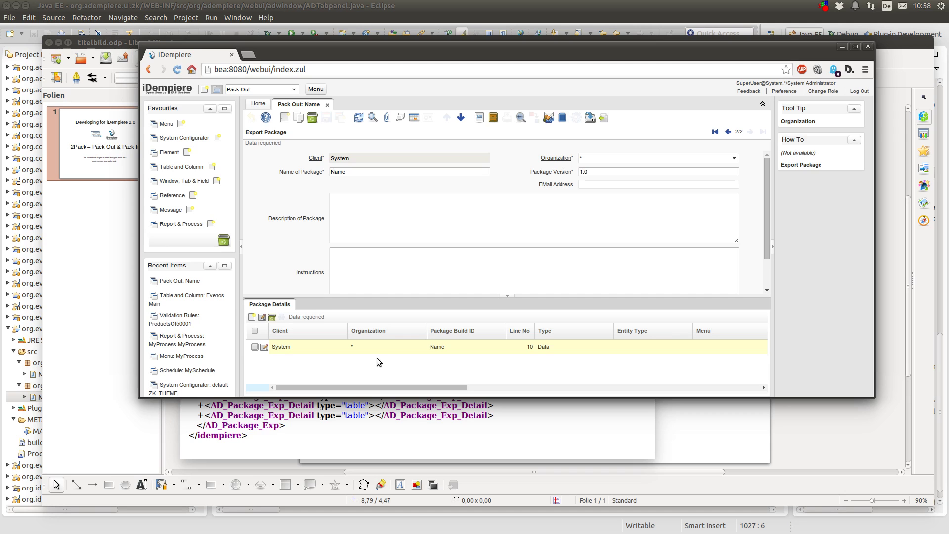
pyautogui.scroll(-2, 305, 234)
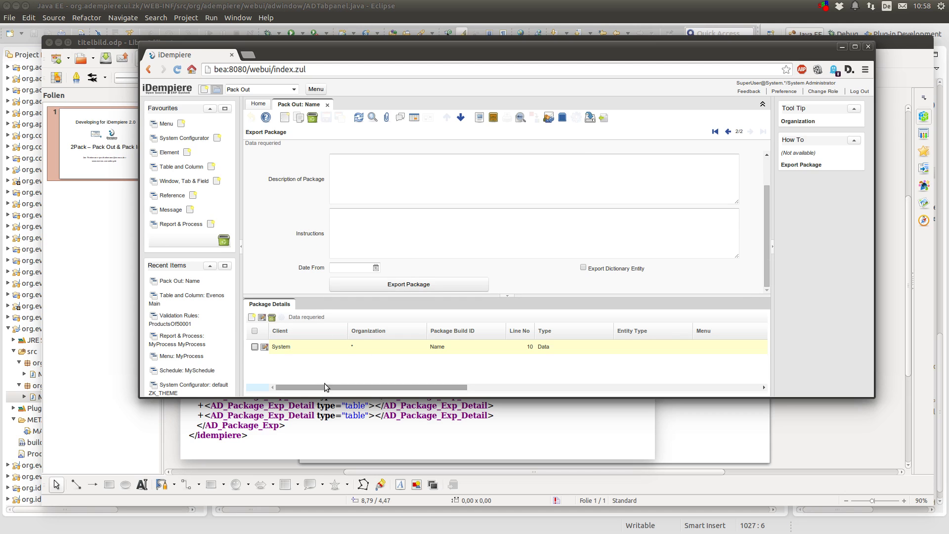
# Export the Name package and download the resulting Name.zip file
pyautogui.click(423, 284)
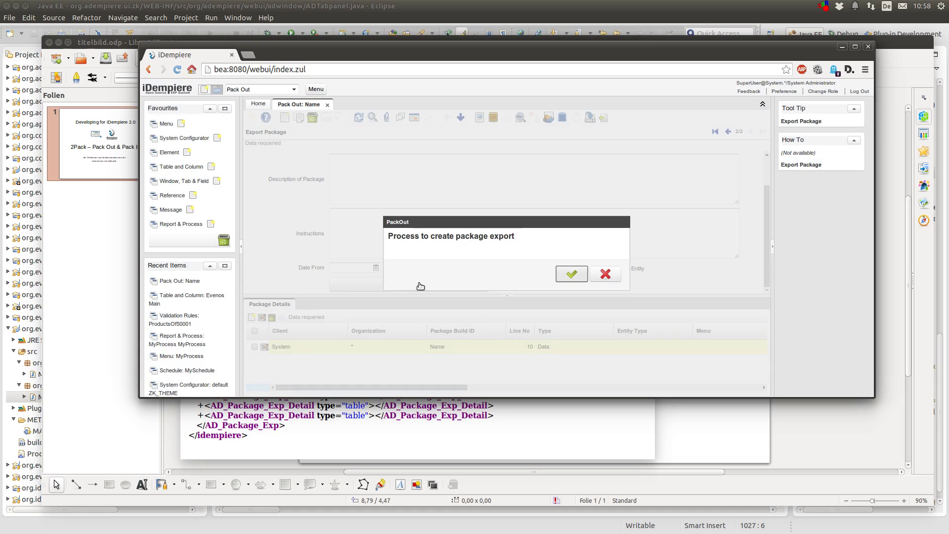
pyautogui.click(567, 275)
pyautogui.click(446, 200)
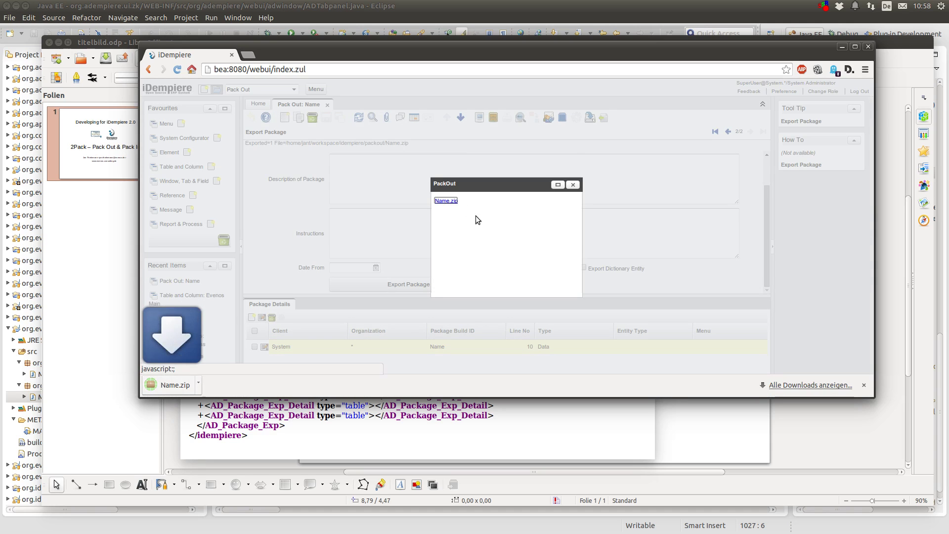
pyautogui.click(573, 173)
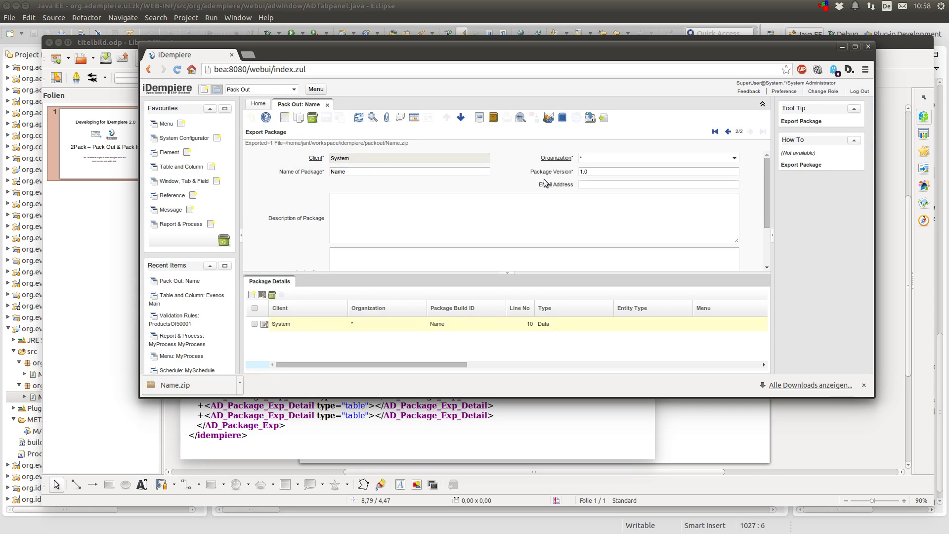
pyautogui.doubleClick(272, 89)
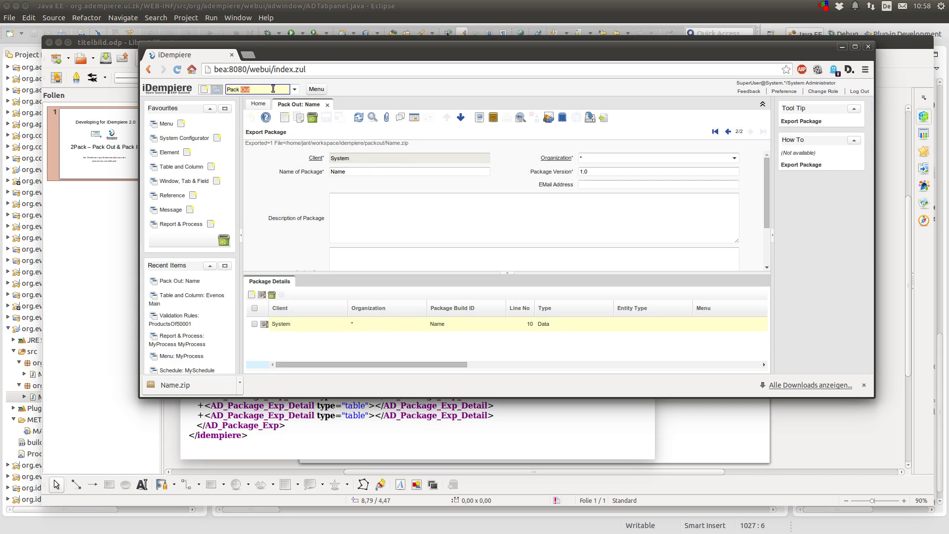
# Open Pack In and save a new record named MyPackage
pyautogui.write('In')
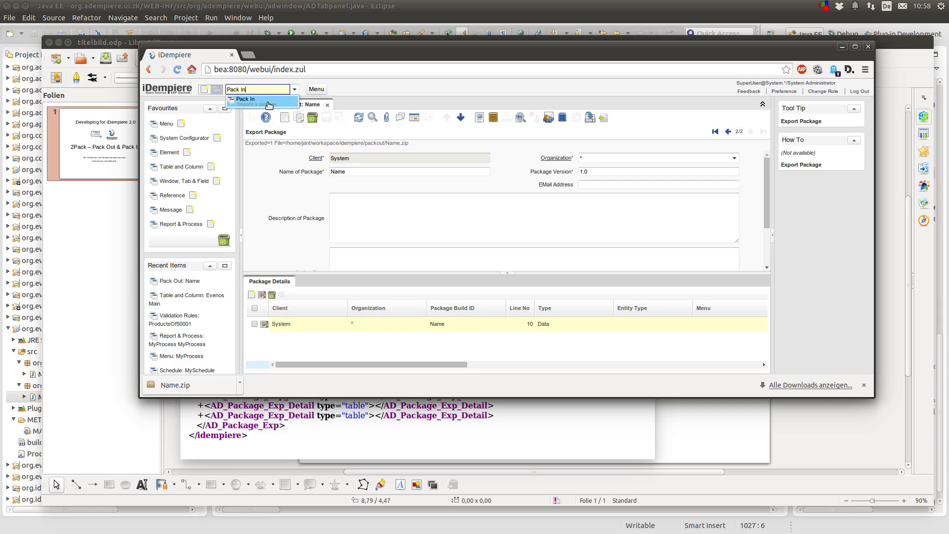
pyautogui.click(268, 101)
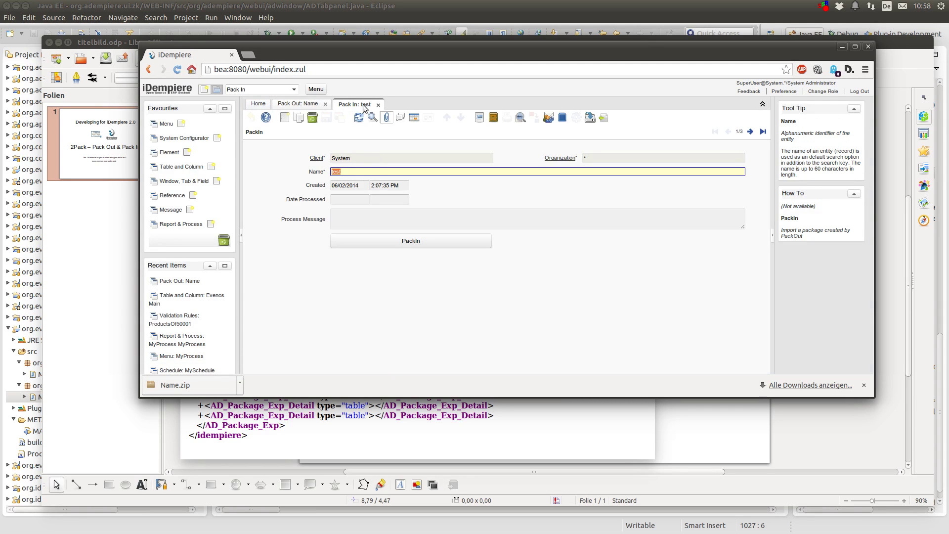
pyautogui.click(284, 117)
pyautogui.click(450, 172)
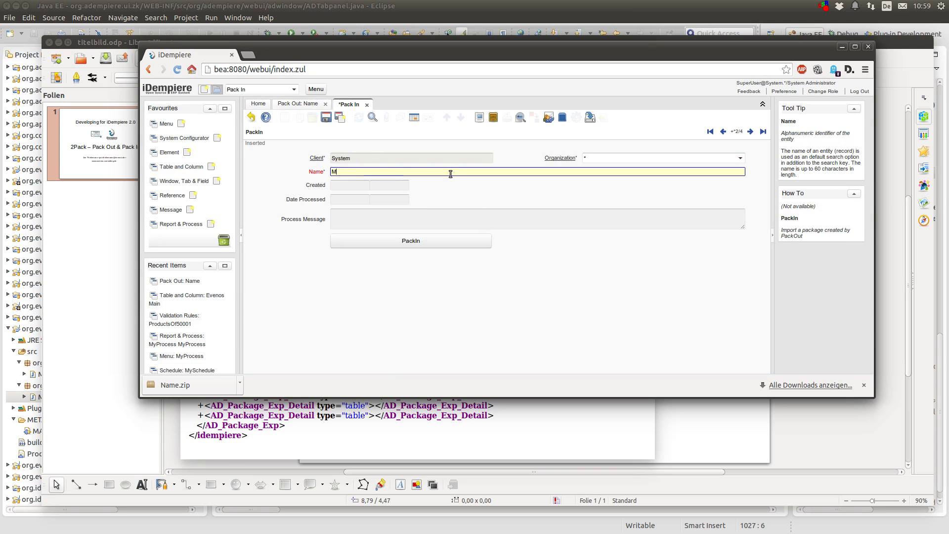
pyautogui.write('MyPackage')
pyautogui.press('Tab')
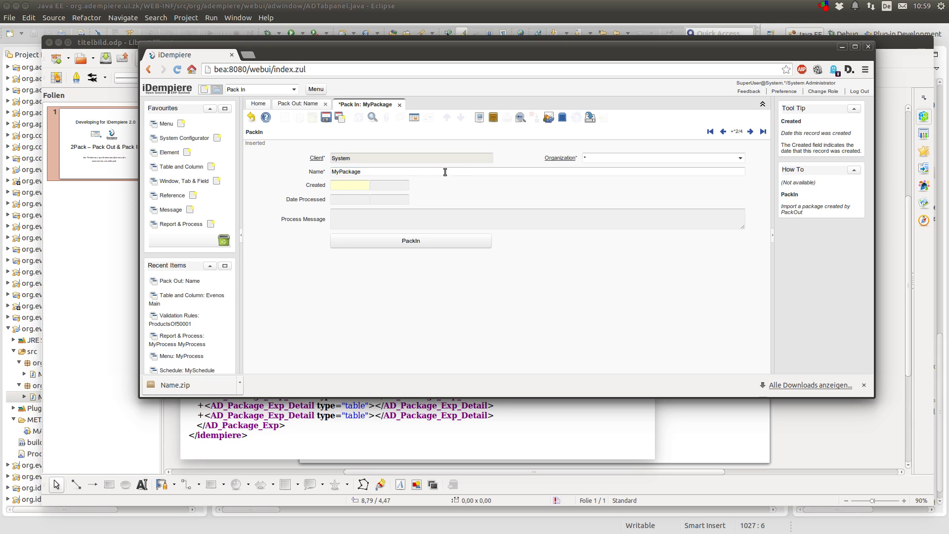
pyautogui.click(327, 117)
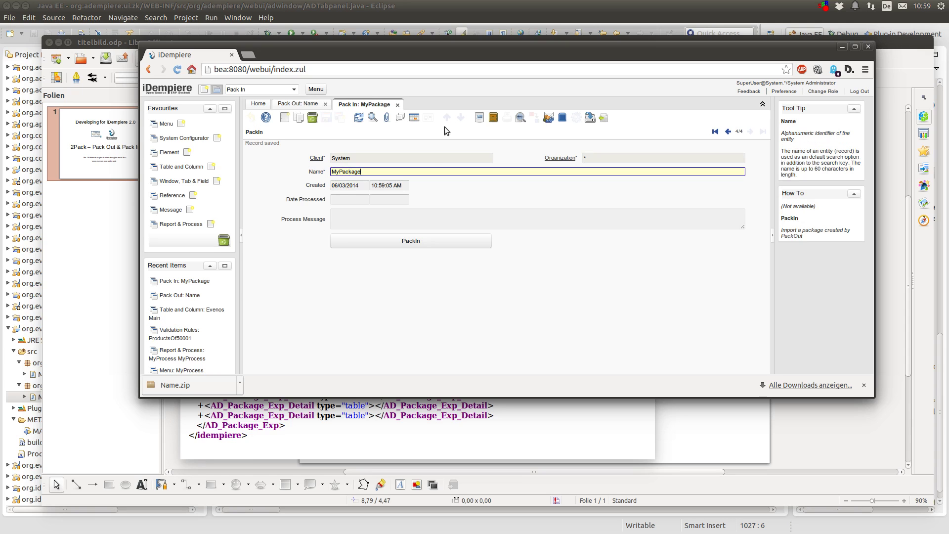
# Attach Downloads/Name.zip to the MyPackage Pack In record
pyautogui.click(386, 119)
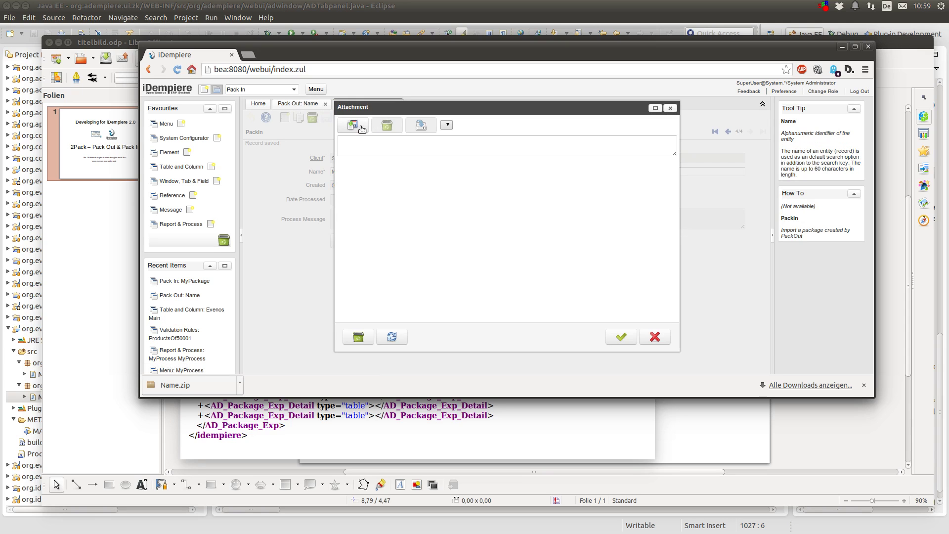
pyautogui.click(361, 128)
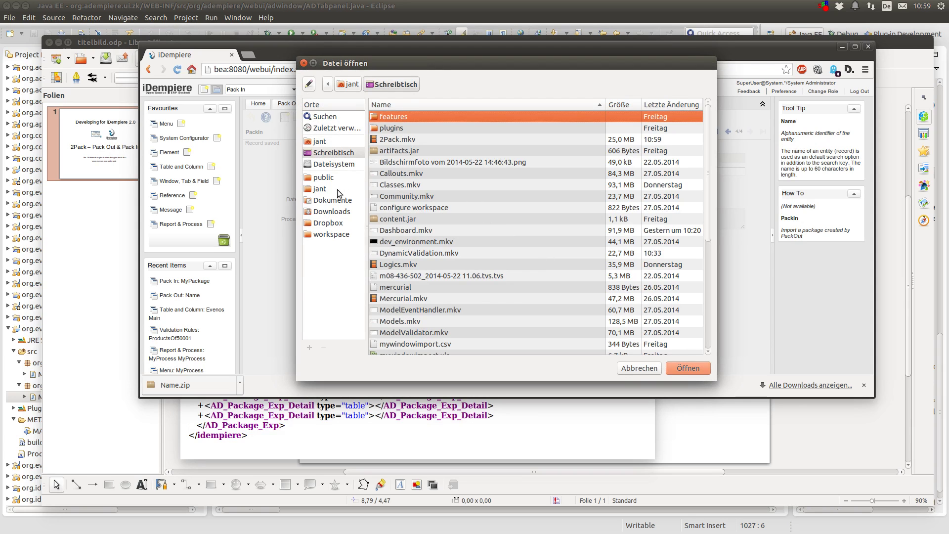
pyautogui.click(332, 211)
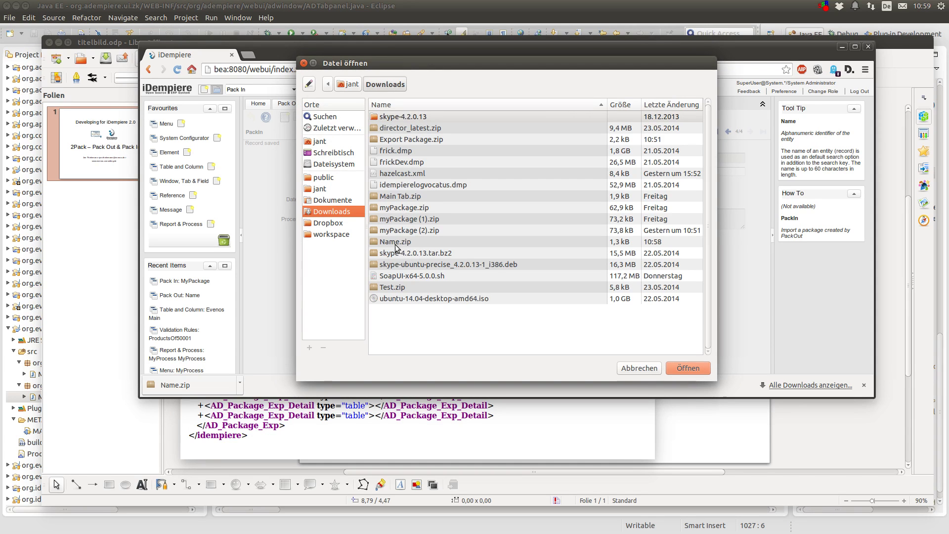
pyautogui.click(395, 242)
pyautogui.click(686, 368)
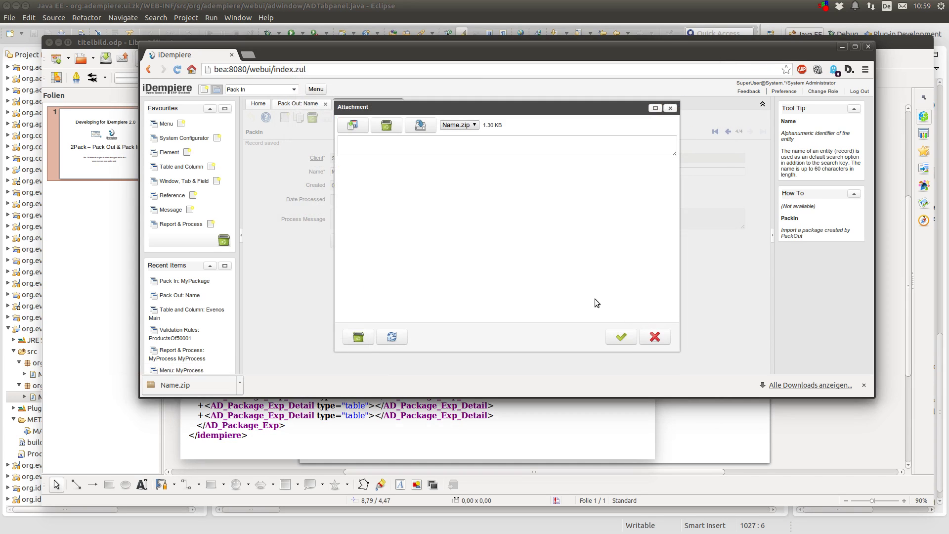
pyautogui.click(621, 337)
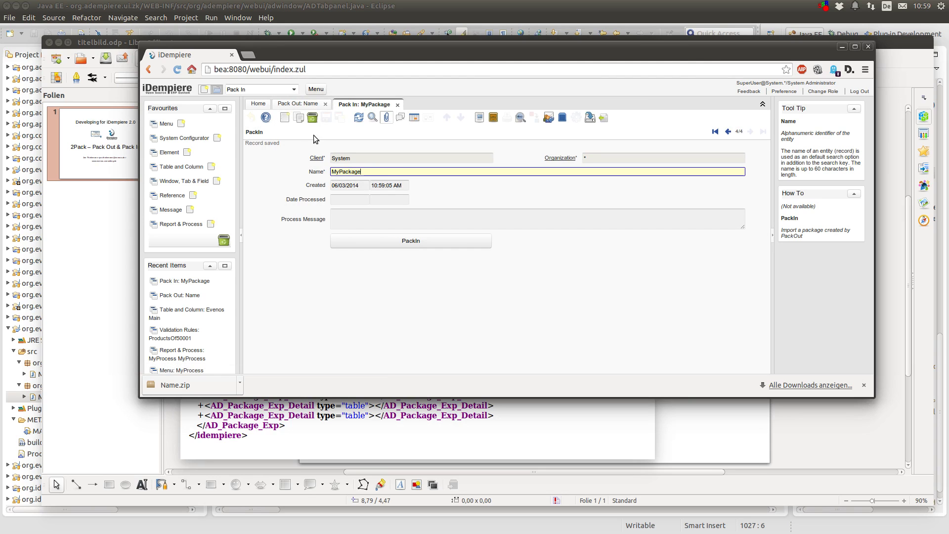
# Run PackIn on MyPackage and check the Processed=1 Un-Resolved=0 result
pyautogui.click(390, 242)
pyautogui.click(566, 275)
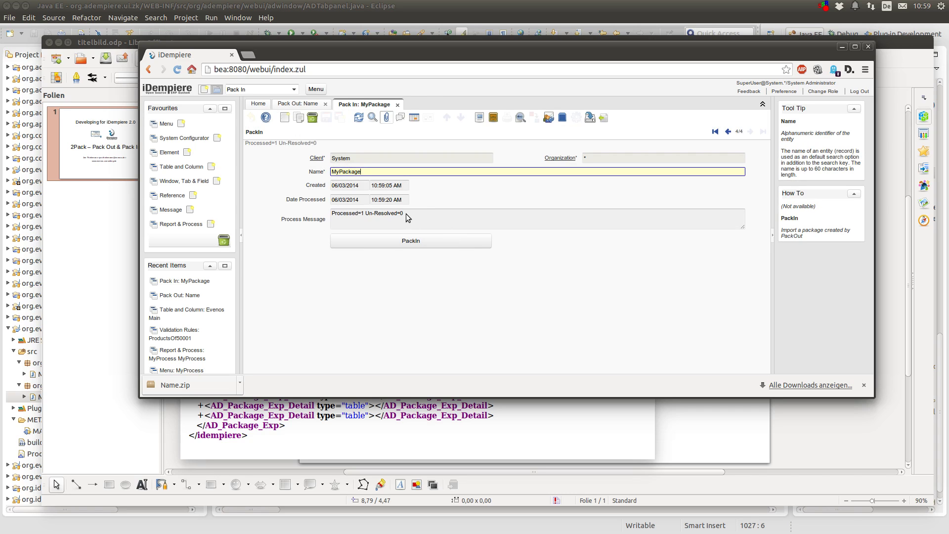
pyautogui.moveTo(365, 218); pyautogui.dragTo(313, 218)
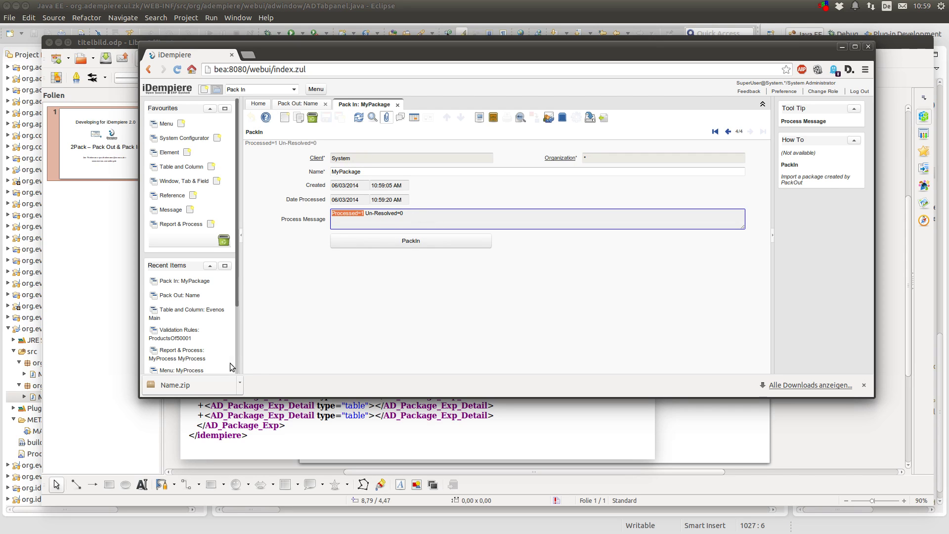
pyautogui.click(175, 385)
# View PackOut.xml inside Name.zip, check the AVALUE entry, then close Firefox
pyautogui.doubleClick(49, 356)
pyautogui.doubleClick(46, 356)
pyautogui.doubleClick(42, 354)
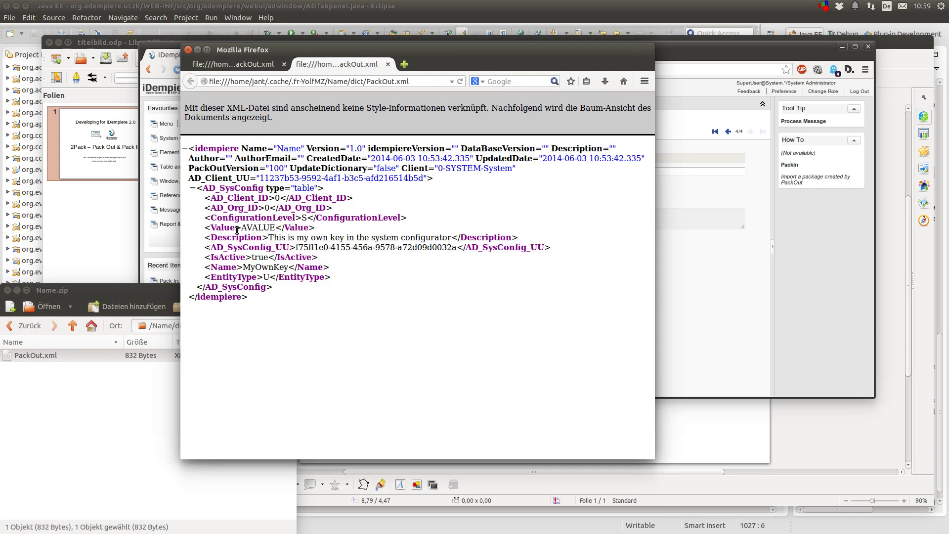
pyautogui.moveTo(240, 228); pyautogui.dragTo(449, 235)
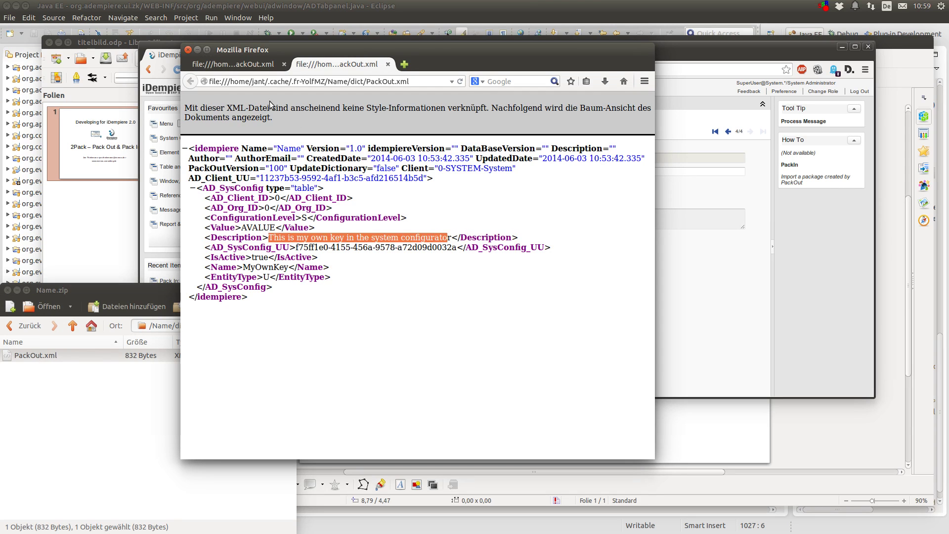
pyautogui.click(388, 65)
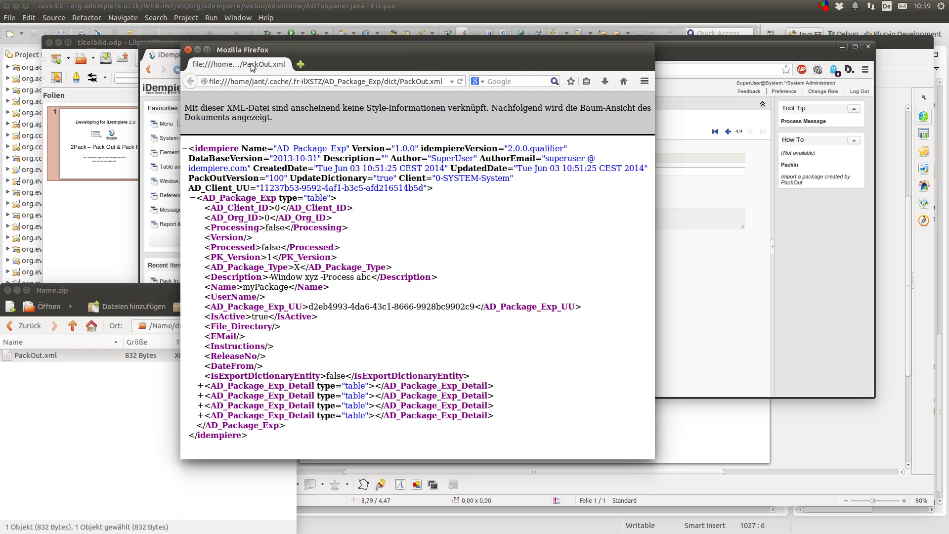
pyautogui.click(188, 49)
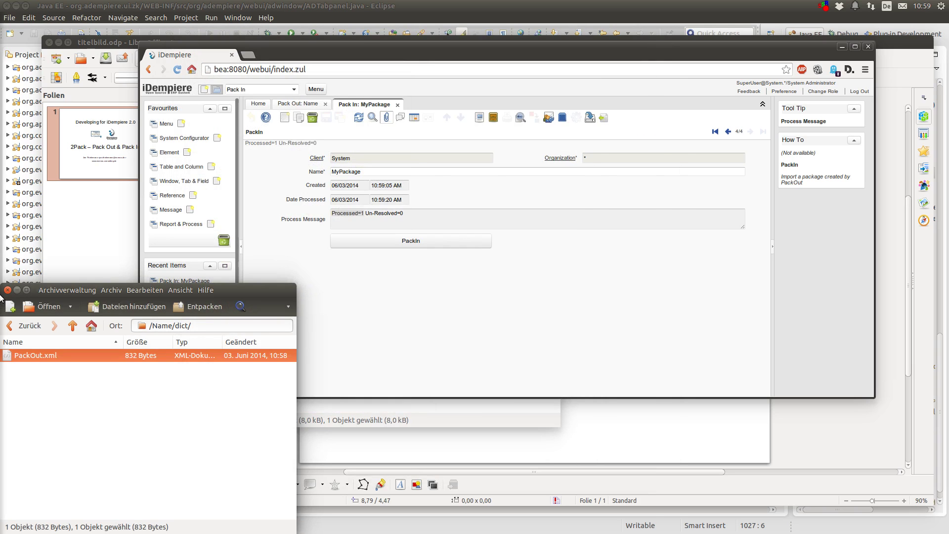
# Open Package Maintenance and select the Name package's installation log entry
pyautogui.click(366, 203)
pyautogui.doubleClick(273, 89)
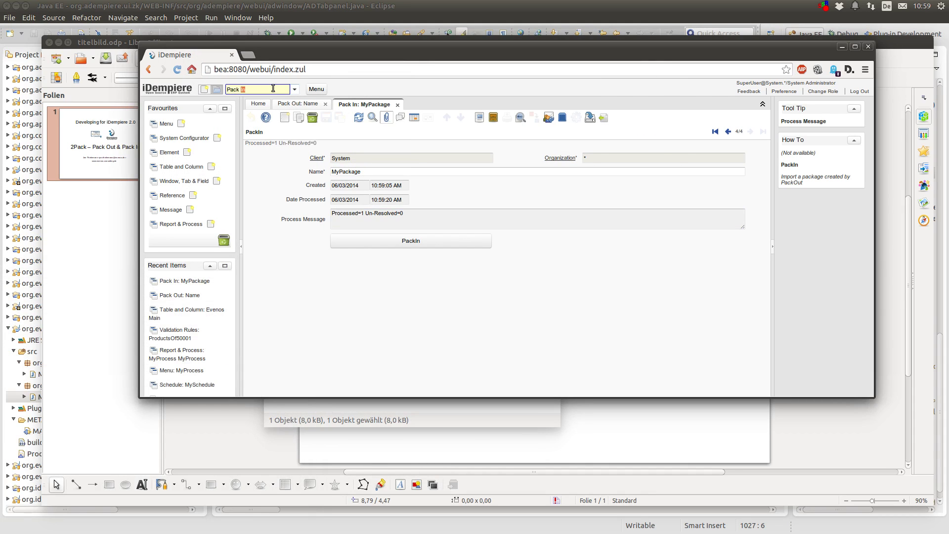
pyautogui.press('BackSpace')
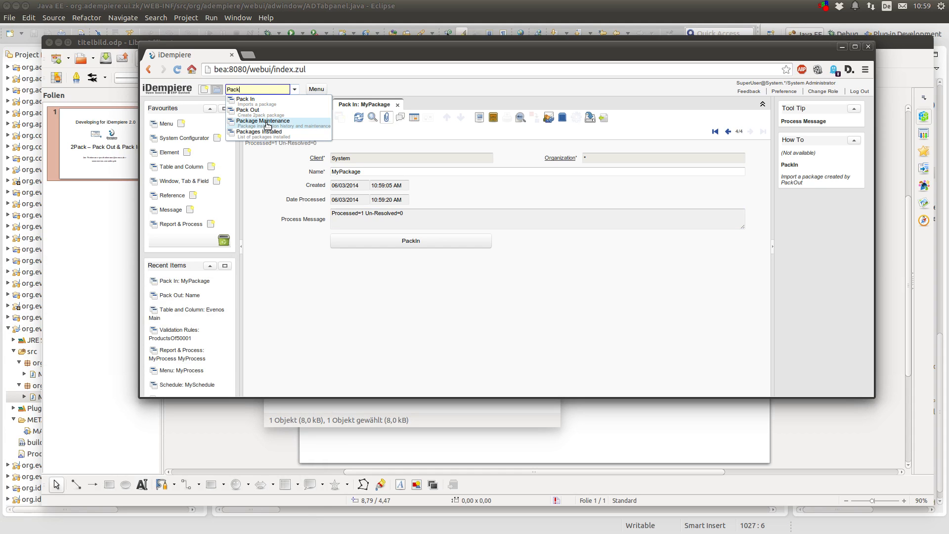
pyautogui.click(267, 122)
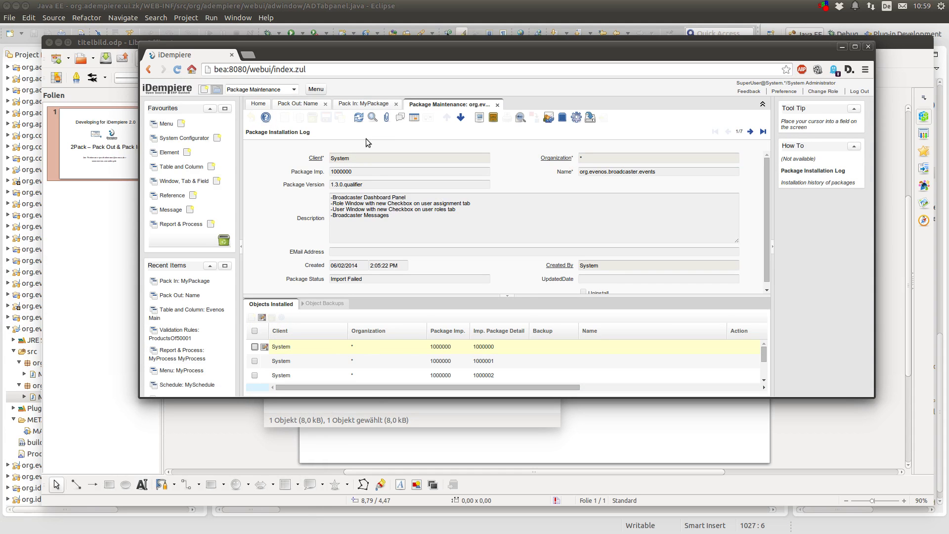
pyautogui.click(414, 117)
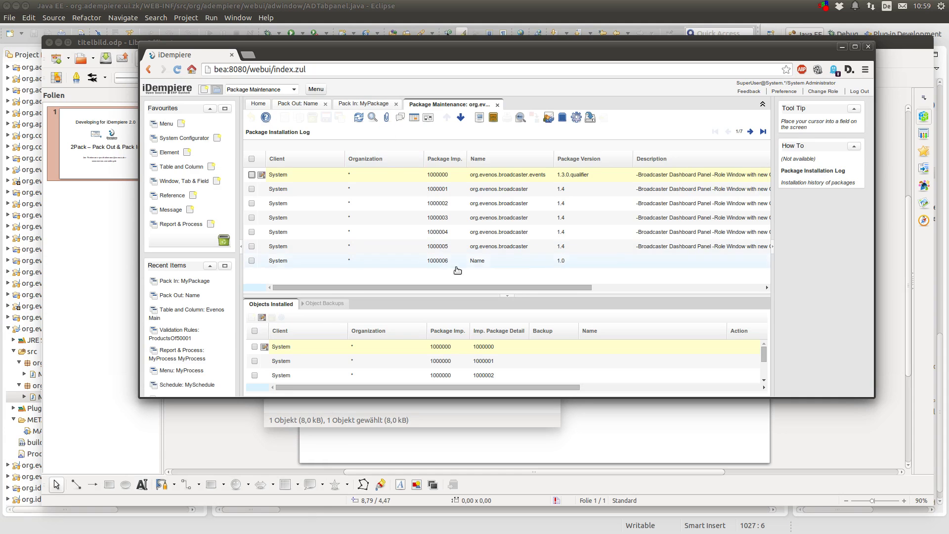
pyautogui.click(475, 262)
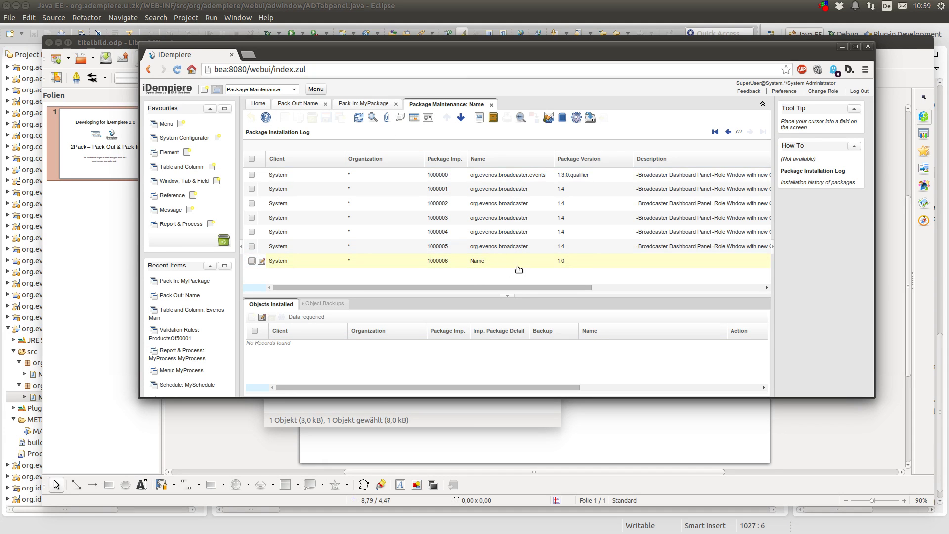
pyautogui.click(414, 118)
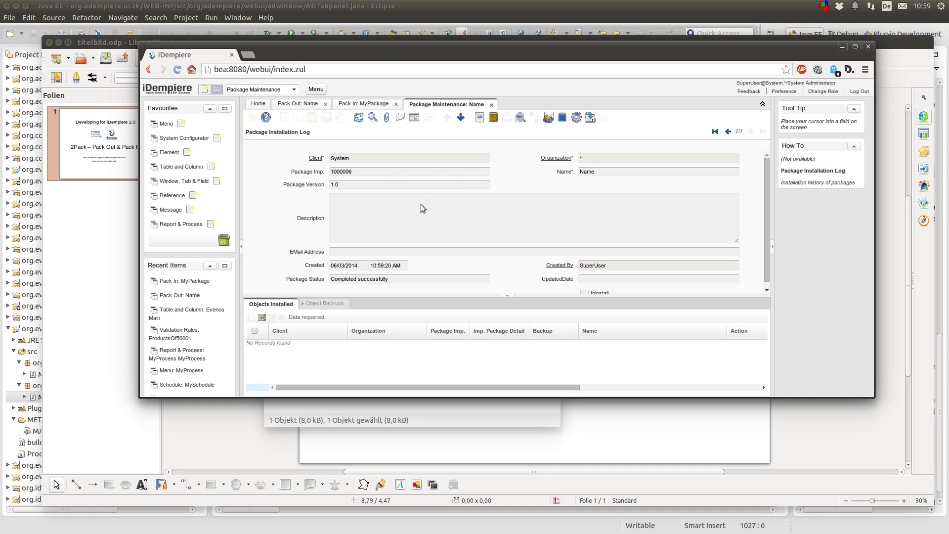
# Compare the Pack Out and Pack In records, then review the Name installation log
pyautogui.click(298, 104)
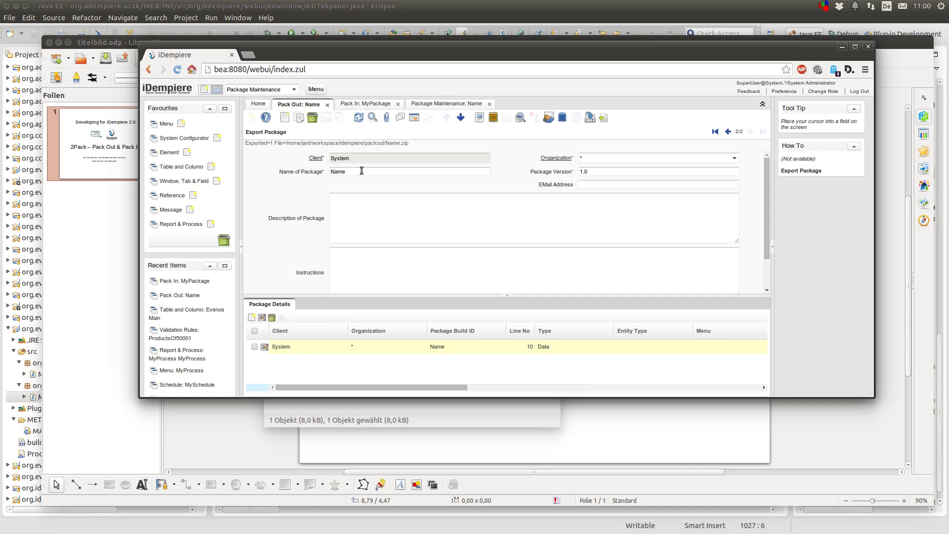
pyautogui.moveTo(358, 170); pyautogui.dragTo(316, 171)
pyautogui.click(365, 103)
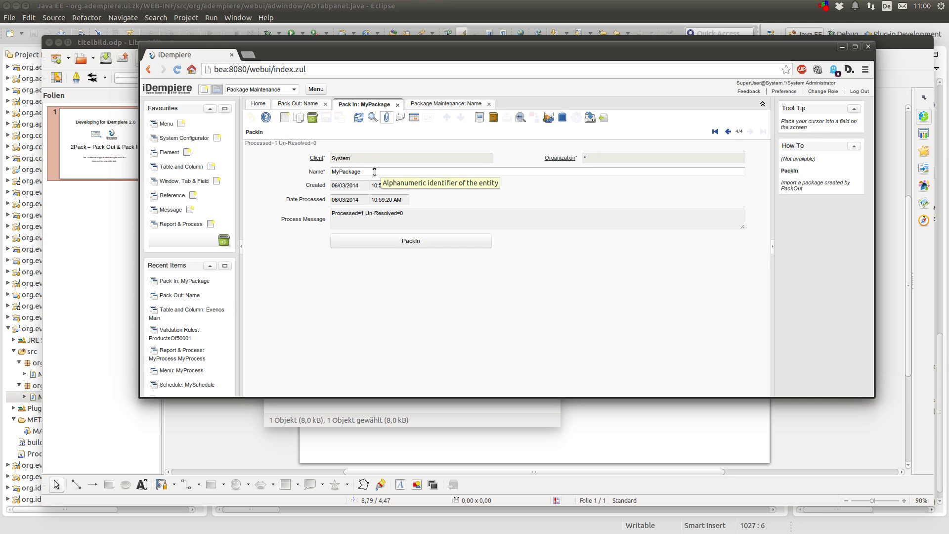
pyautogui.click(450, 104)
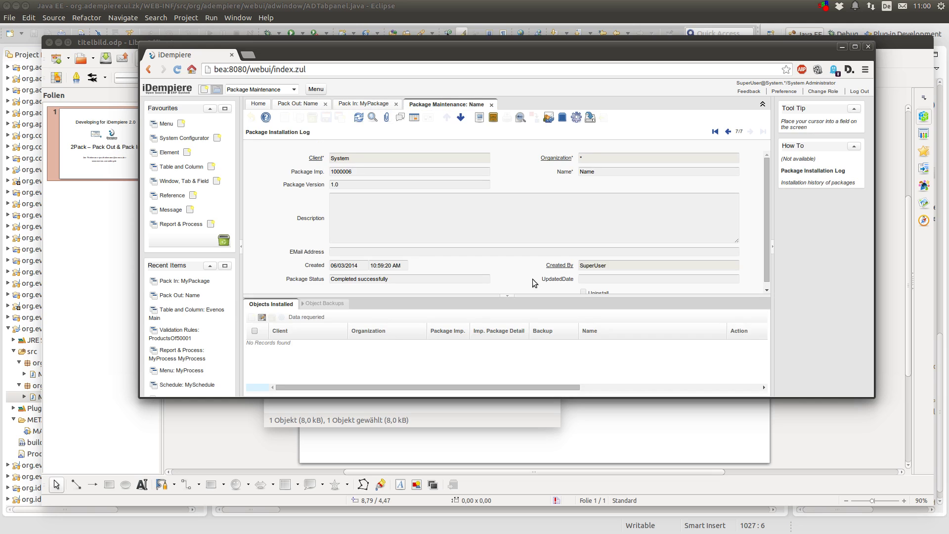
pyautogui.click(607, 172)
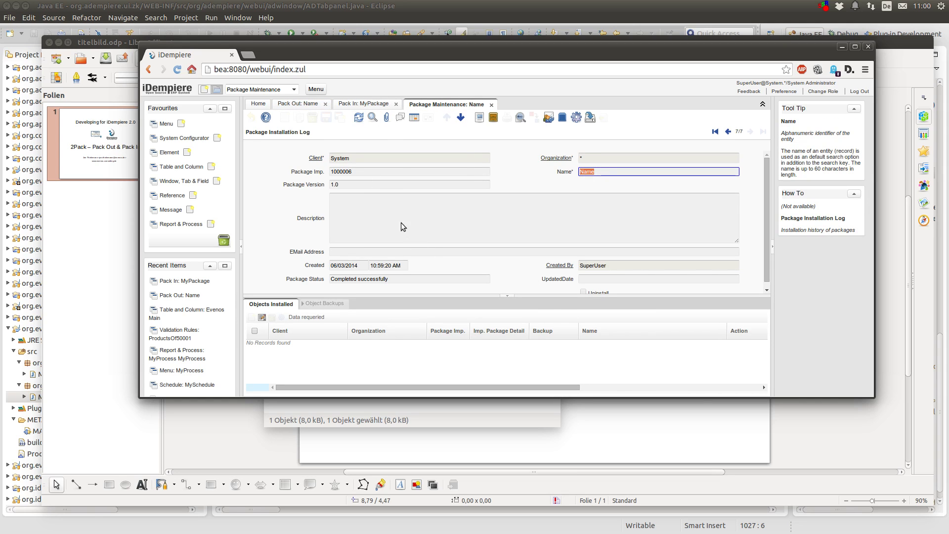
pyautogui.scroll(-1, 384, 213)
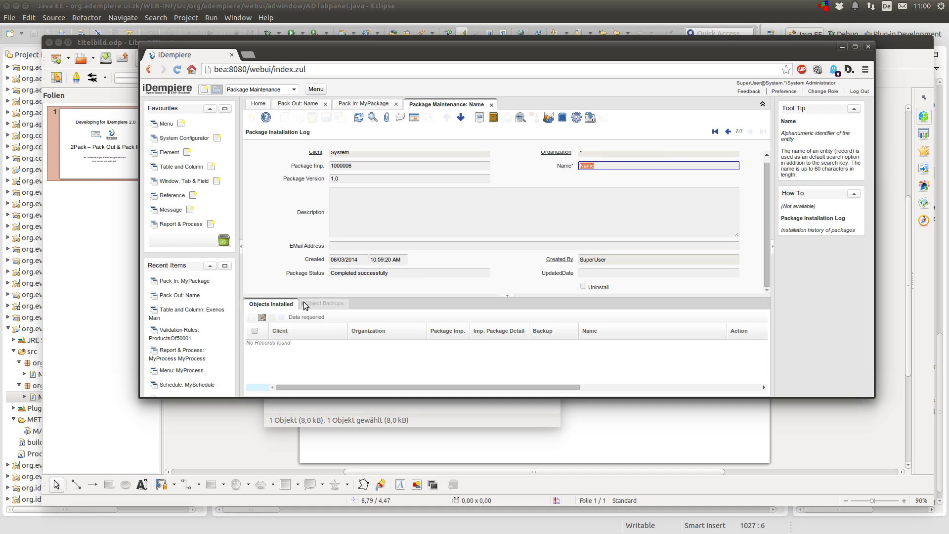
# Check the package's installed objects, return to its installation log record, and dismiss the PackRoll popup
pyautogui.click(276, 306)
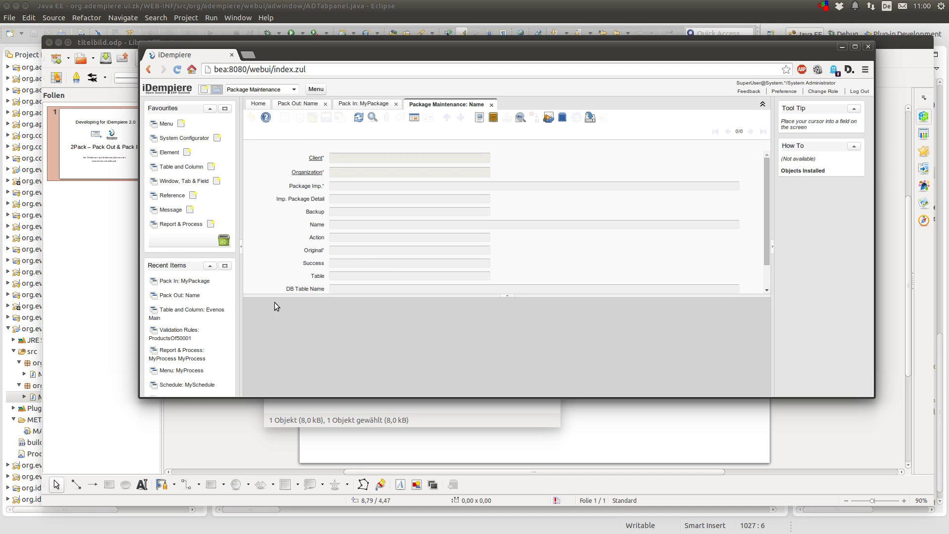
pyautogui.click(286, 132)
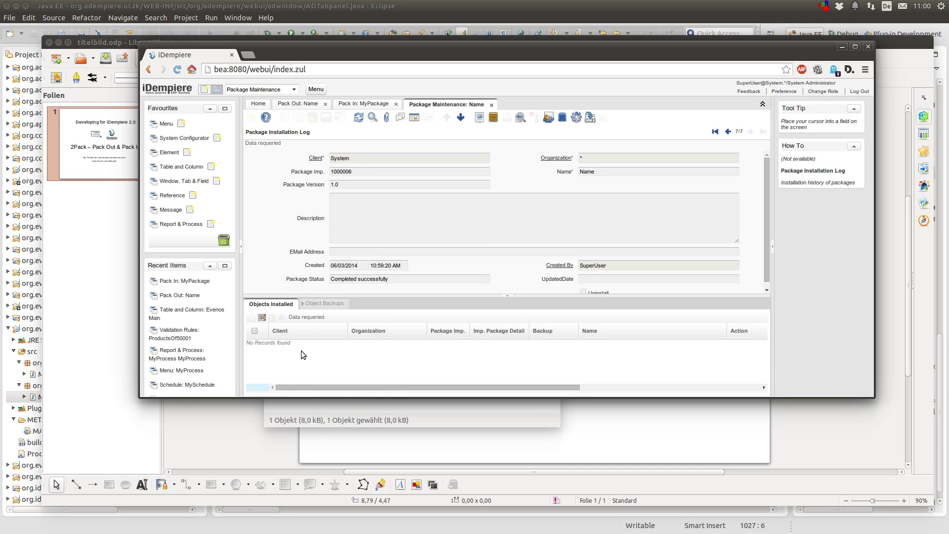
pyautogui.scroll(-1, 353, 230)
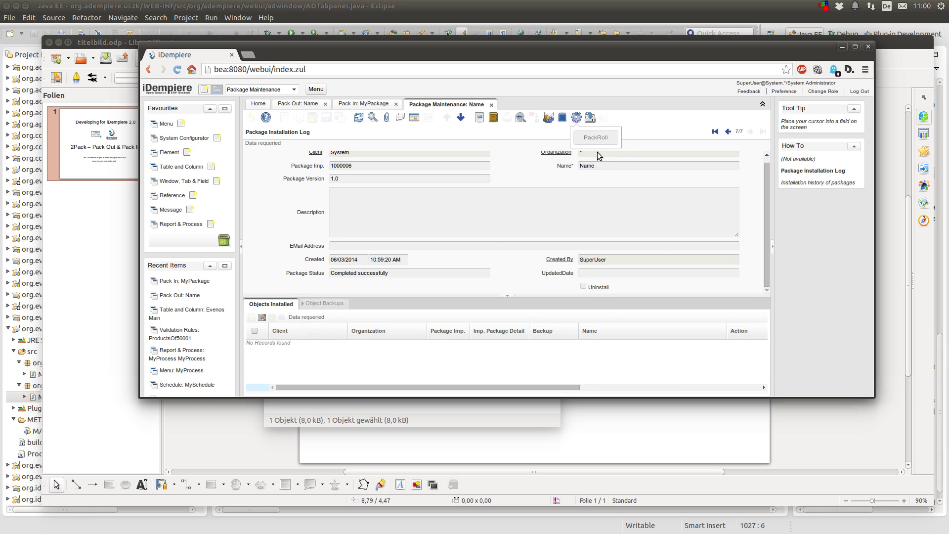
pyautogui.click(544, 223)
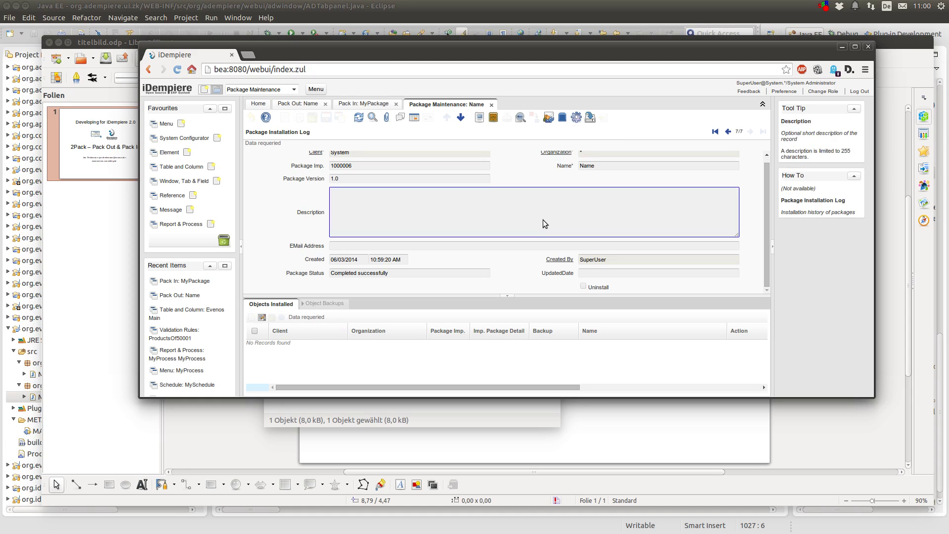
pyautogui.click(329, 308)
pyautogui.scroll(1, 399, 221)
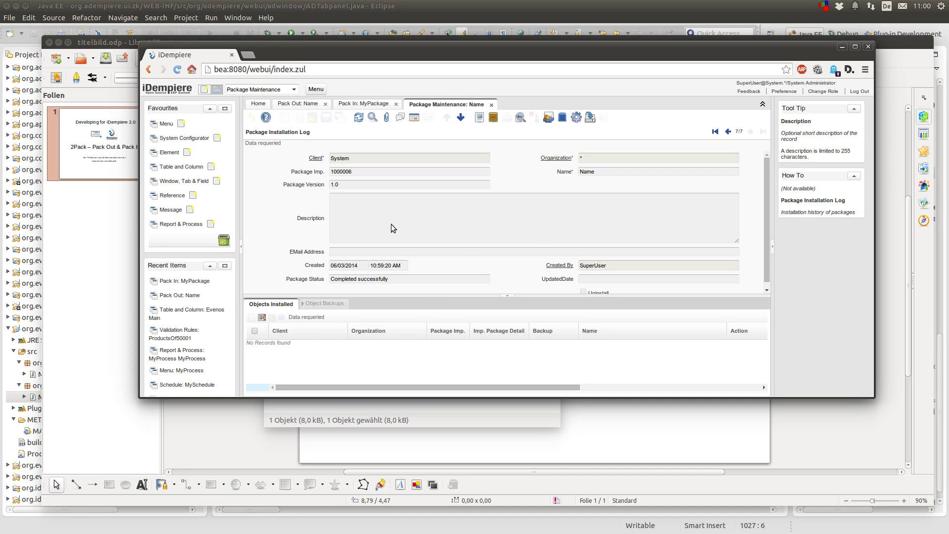
# Step back to install records 6/7 and 5/7, opening and dismissing PackRoll on each
pyautogui.click(729, 131)
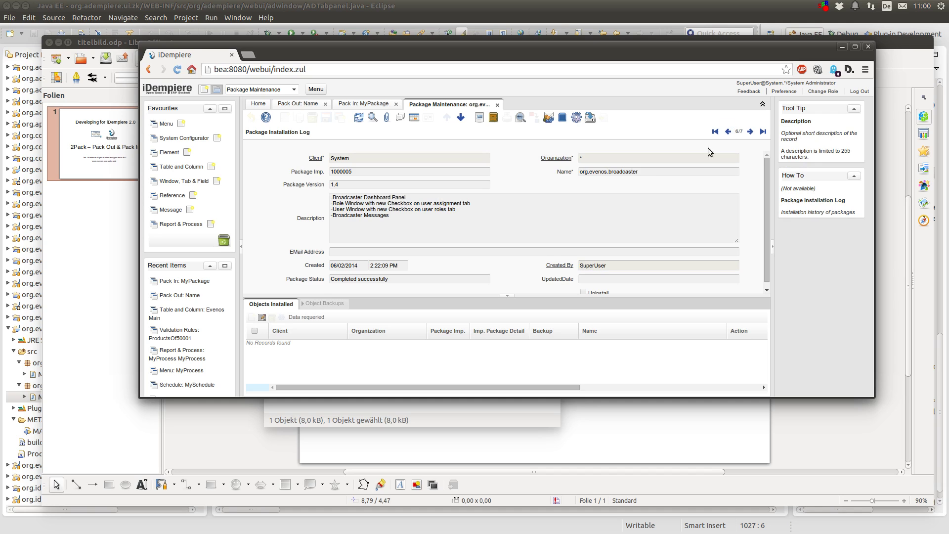
pyautogui.scroll(-1, 591, 220)
pyautogui.click(577, 118)
pyautogui.click(576, 140)
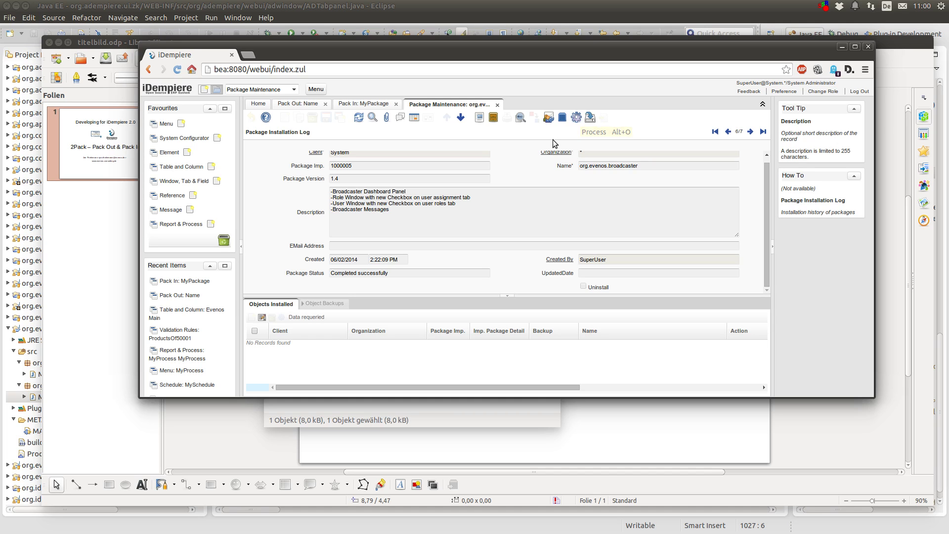
pyautogui.click(730, 132)
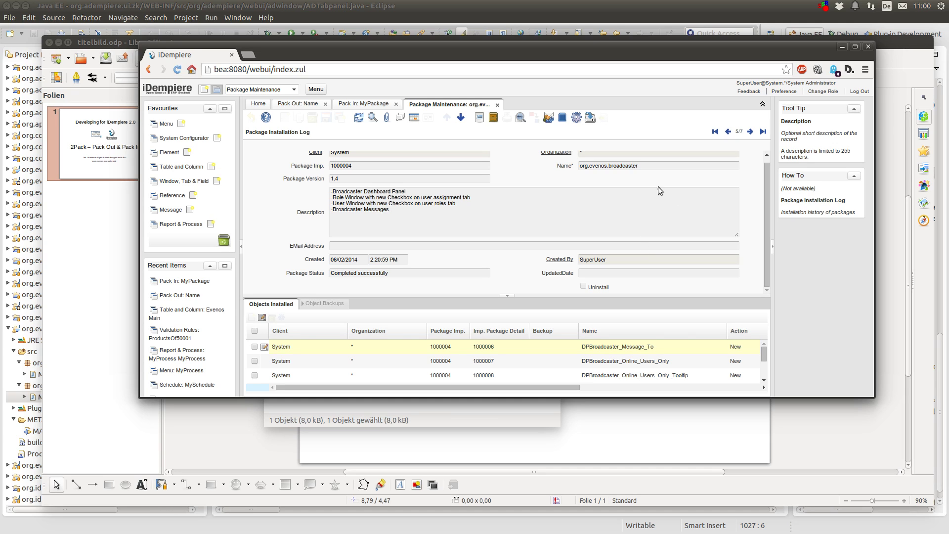
pyautogui.scroll(1, 539, 222)
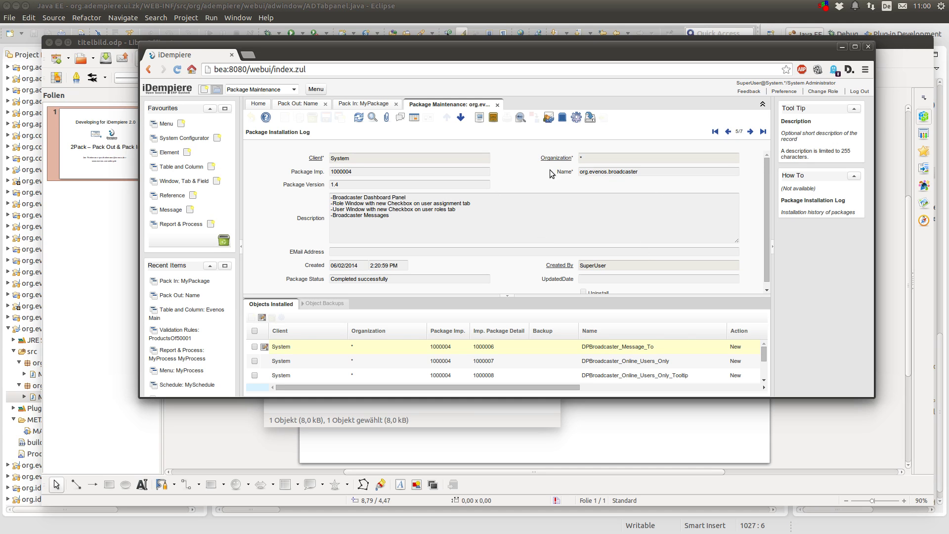
pyautogui.click(577, 118)
pyautogui.click(647, 109)
# Close the Package Maintenance, Pack In: MyPackage and Pack Out: Name windows
pyautogui.click(396, 104)
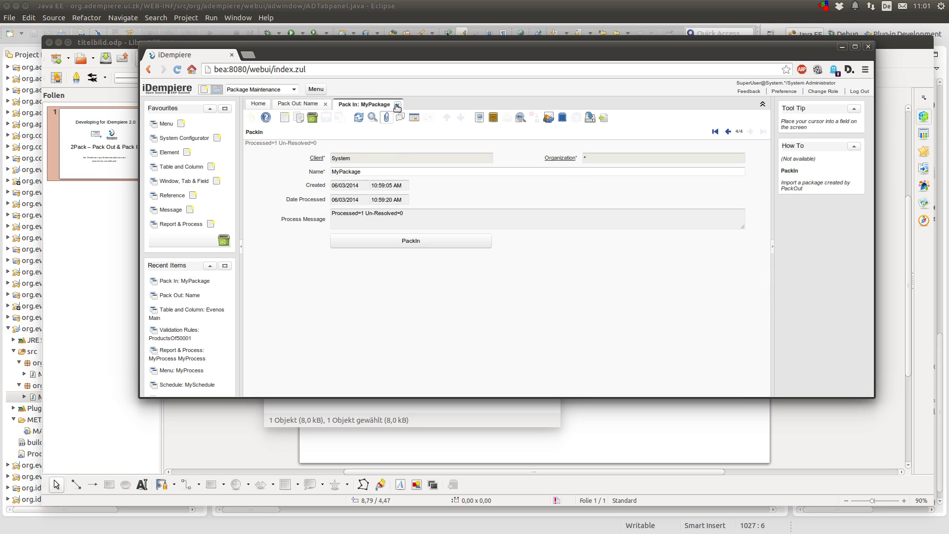
pyautogui.click(395, 104)
pyautogui.click(327, 105)
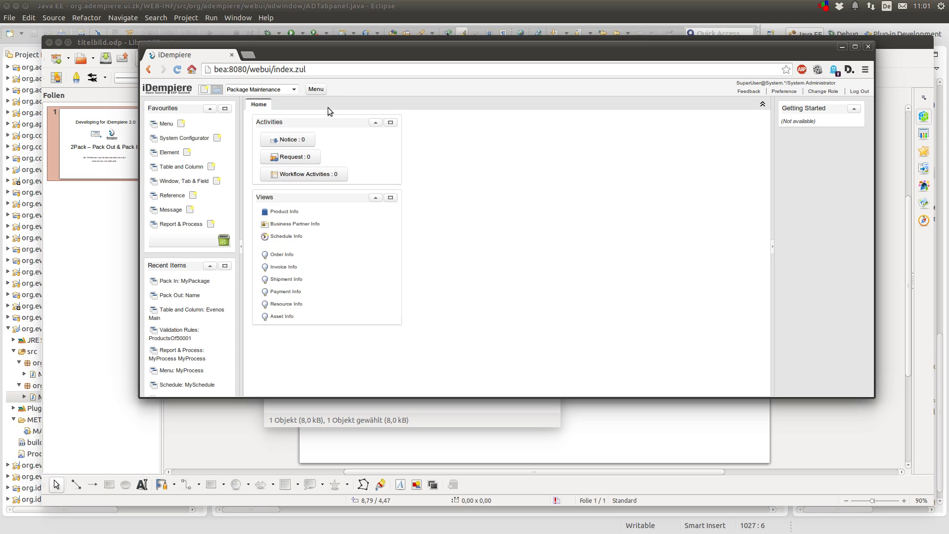
# In Eclipse, expand org.evenos.broadcaster and org.evenos.broadcaster.events, then terminate the running iDempiere server
pyautogui.click(33, 329)
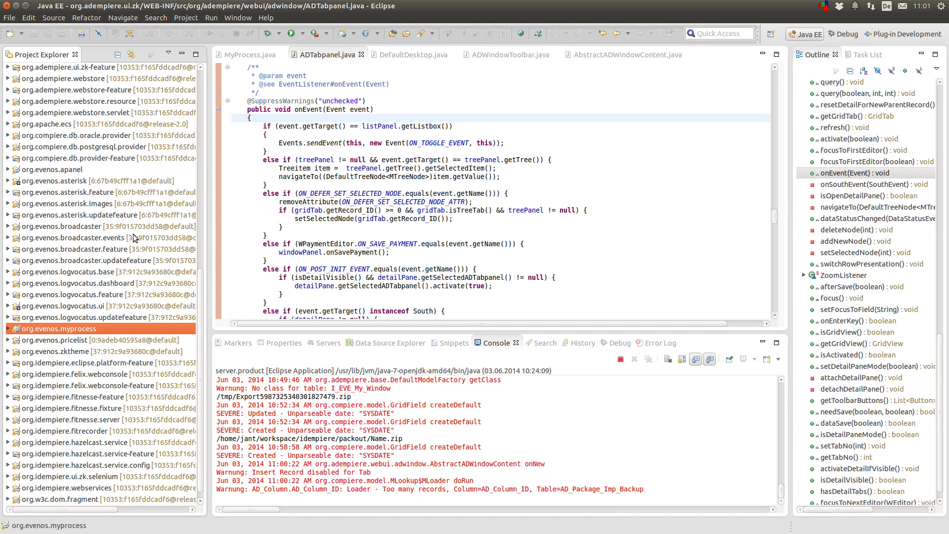
pyautogui.doubleClick(65, 228)
pyautogui.doubleClick(63, 343)
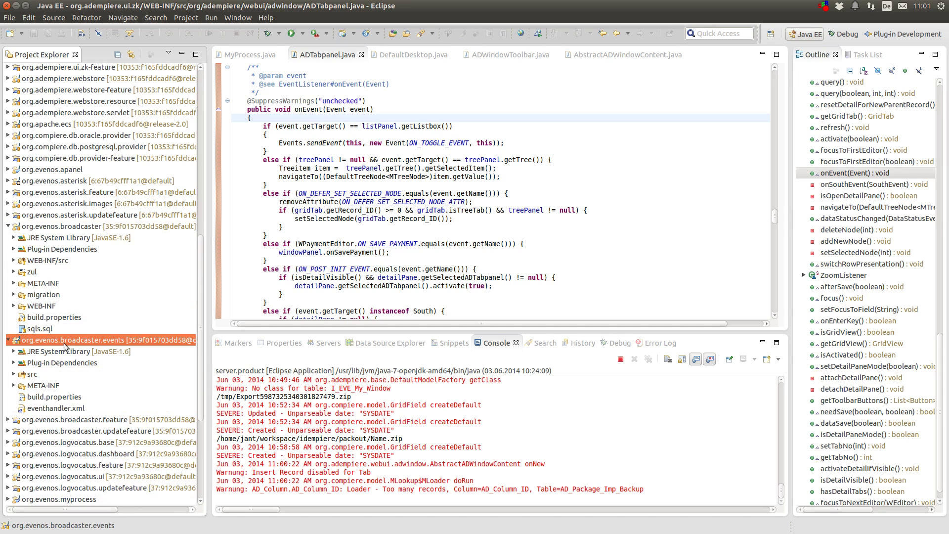
pyautogui.click(67, 229)
pyautogui.click(643, 366)
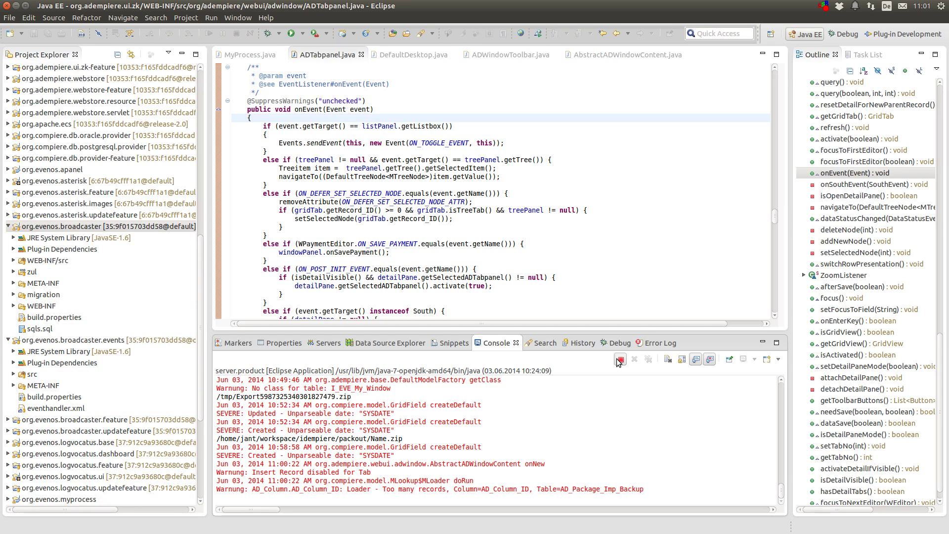
# In the server.product run configuration's plug-ins, set org.evenos.broadcaster.events auto-start to true
pyautogui.click(303, 33)
pyautogui.click(360, 135)
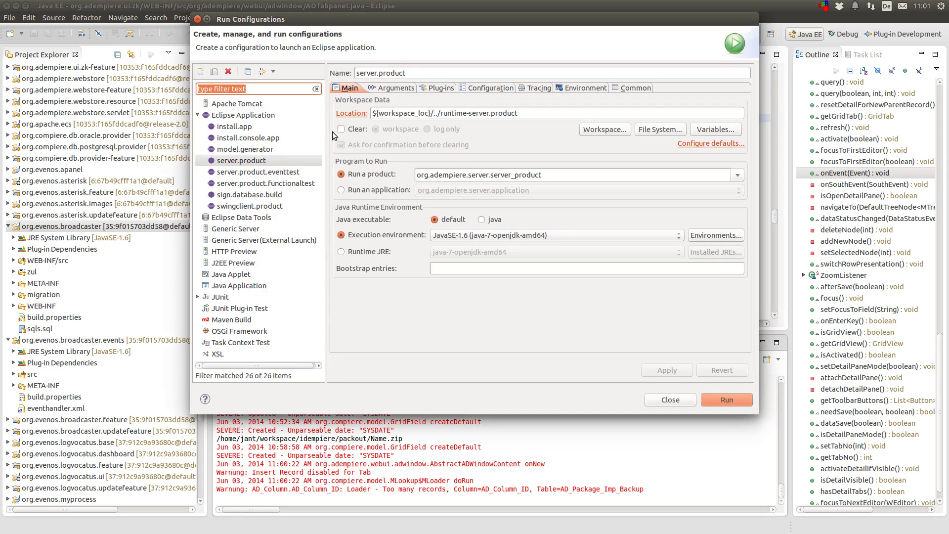
pyautogui.click(443, 89)
pyautogui.click(415, 122)
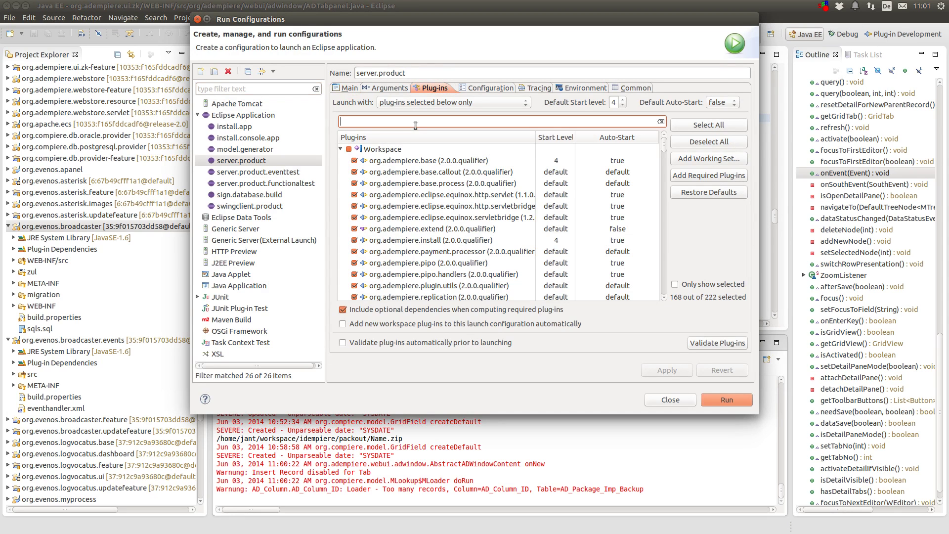
pyautogui.click(361, 161)
pyautogui.click(376, 171)
pyautogui.click(658, 172)
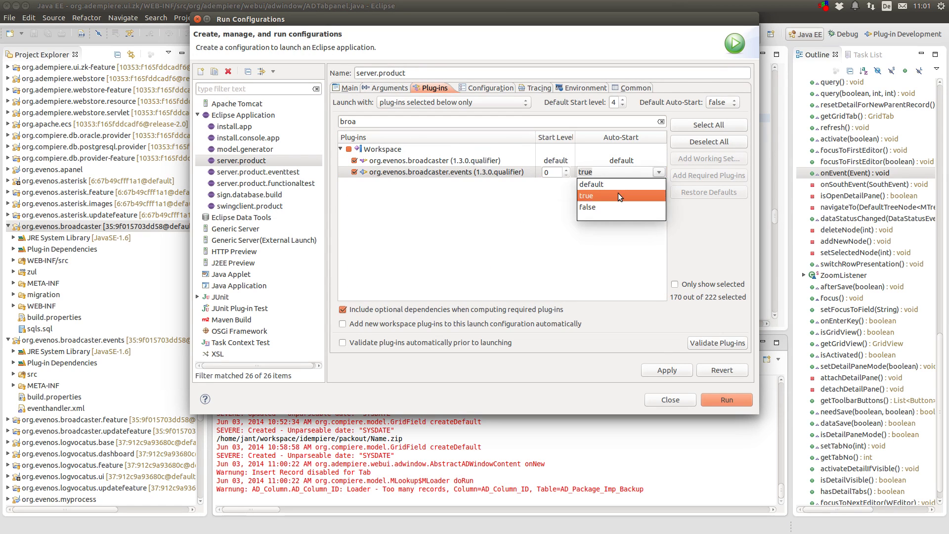
pyautogui.click(618, 193)
# Save and run server.product, then expand META-INF under org.evenos.broadcaster.events
pyautogui.click(681, 374)
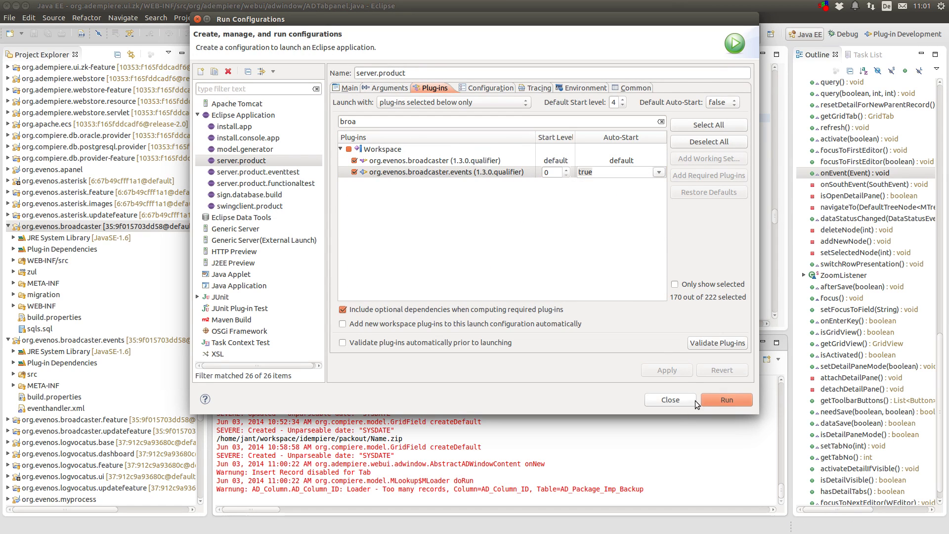
pyautogui.click(723, 399)
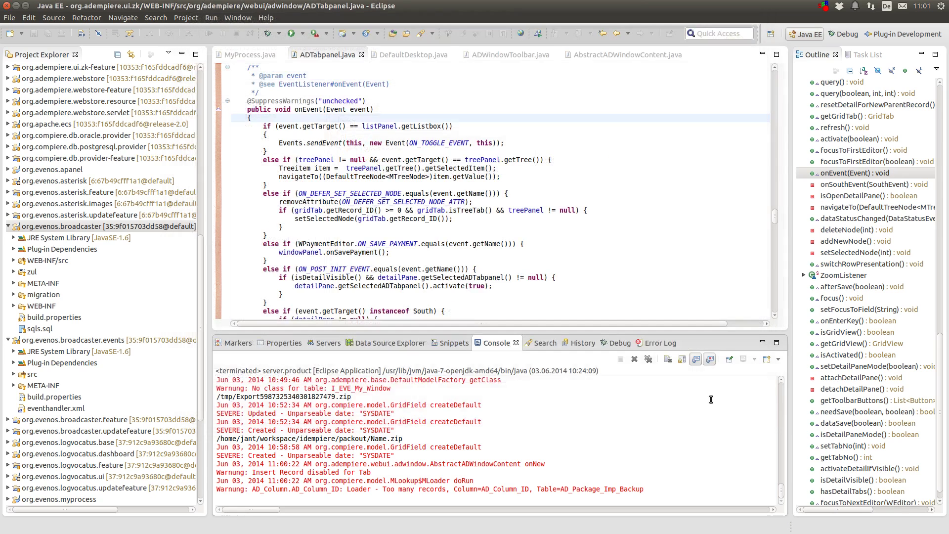
pyautogui.doubleClick(56, 392)
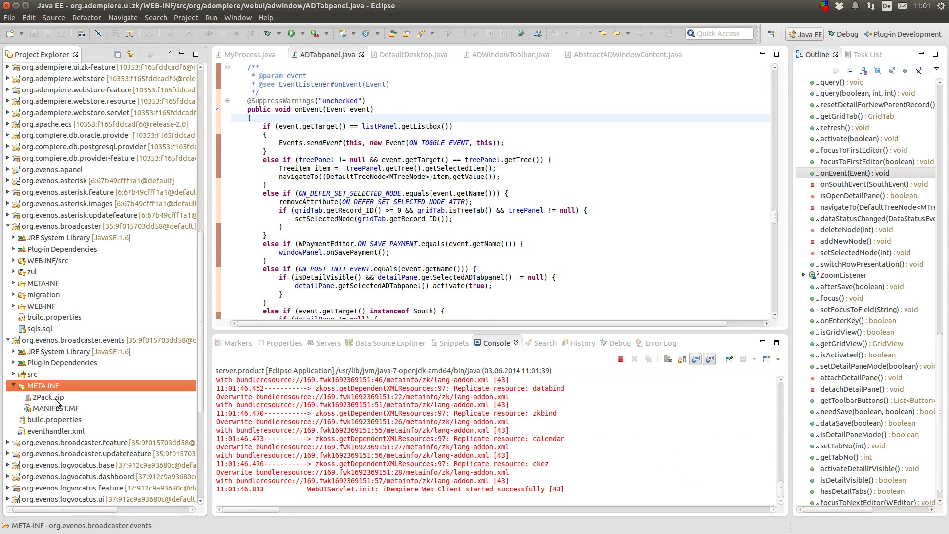
# Open the events plug-in's MANIFEST.MF Overview and inspect its activator, org.adempiere.plugin.utils.AdempiereActivator
pyautogui.click(45, 399)
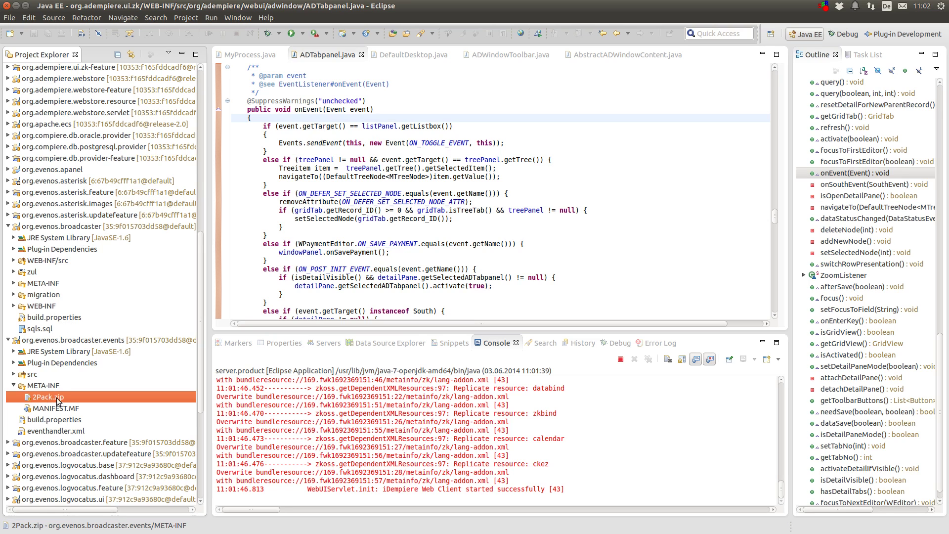
pyautogui.click(35, 386)
pyautogui.doubleClick(56, 409)
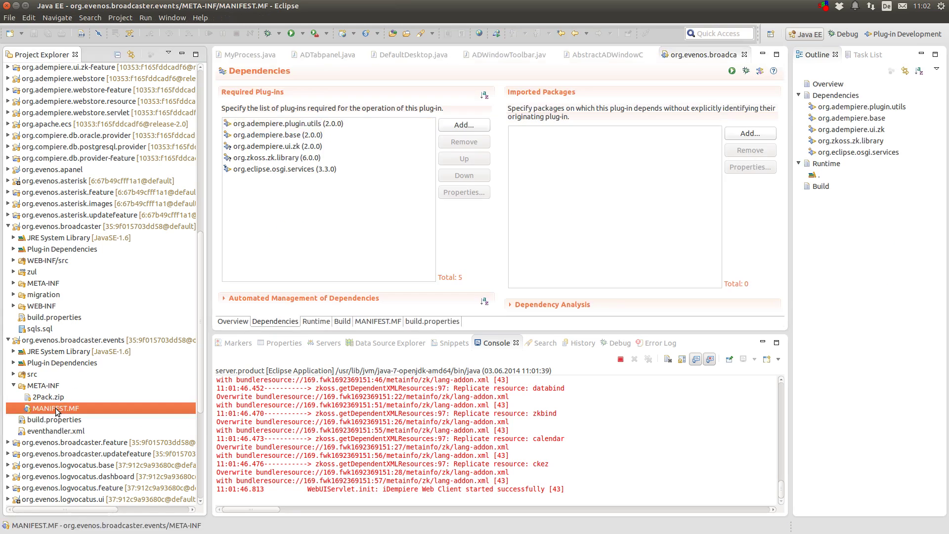
pyautogui.click(235, 322)
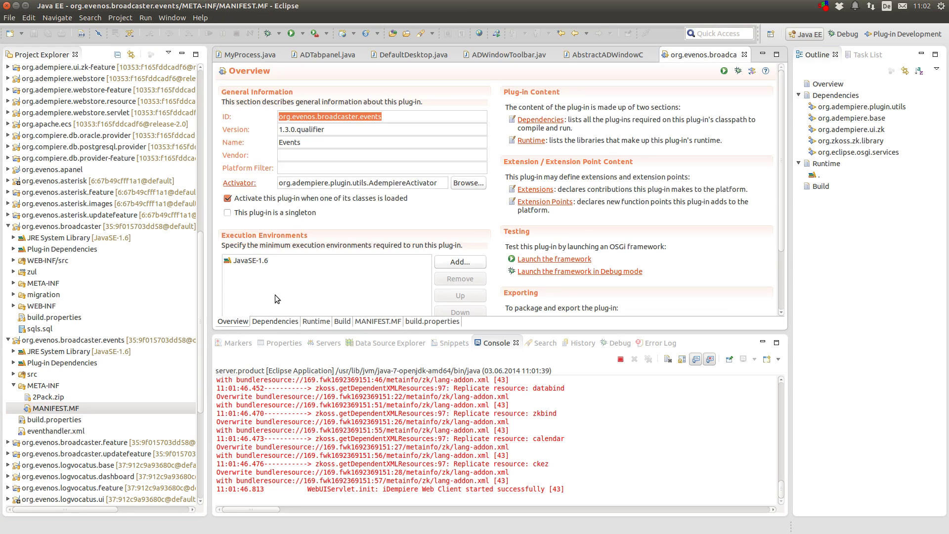
pyautogui.tripleClick(284, 183)
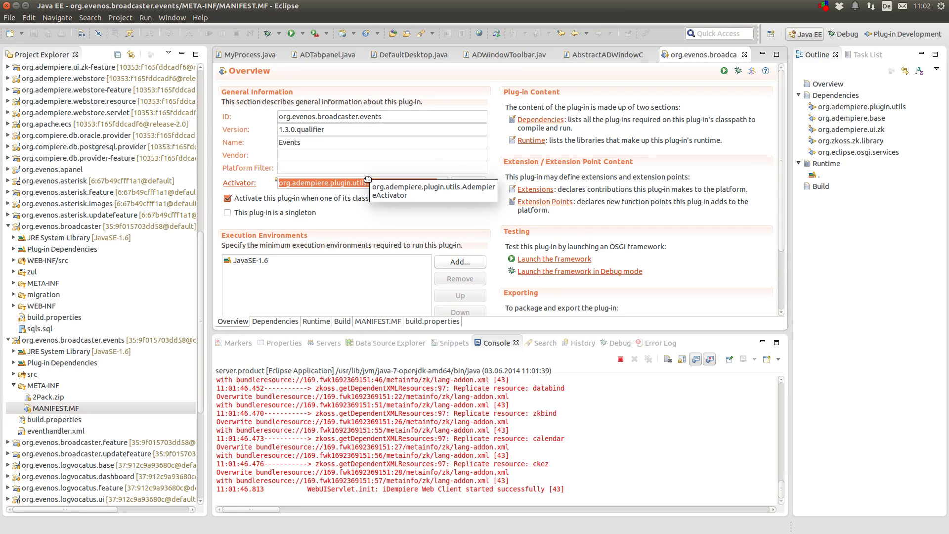
pyautogui.doubleClick(385, 184)
pyautogui.click(376, 183)
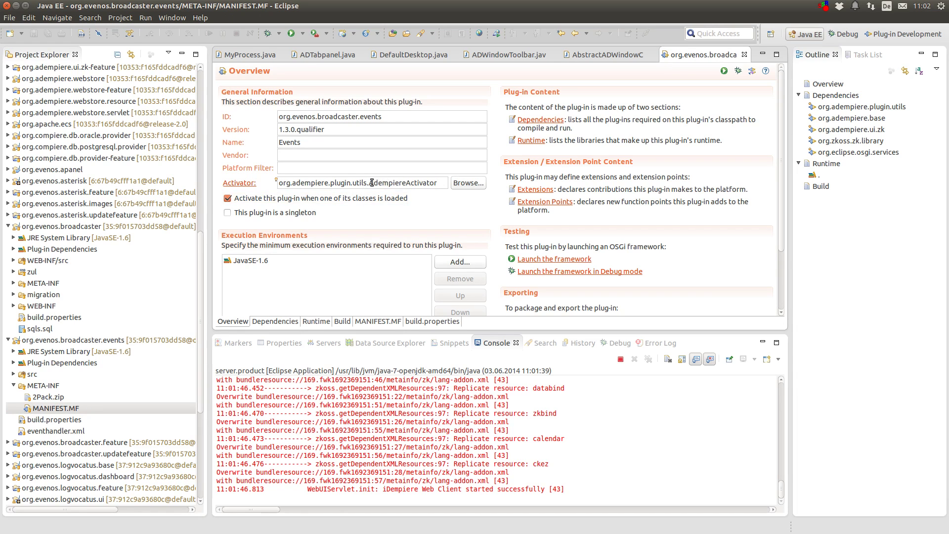
# Open AdempiereActivator.java with Ctrl+Shift+R and locate packIn's /META-INF/2Pack.zip path
pyautogui.hotkey('ctrl', 'shift', 'r')
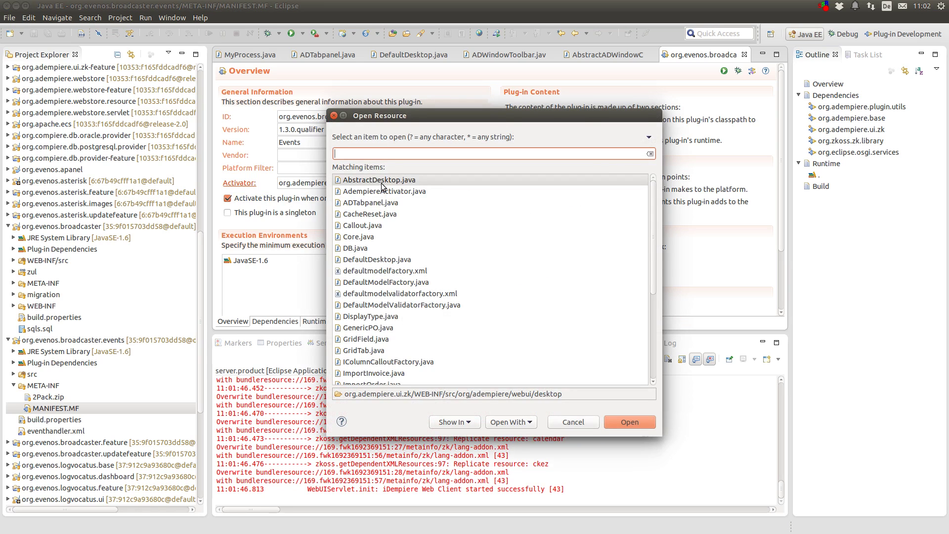
pyautogui.write('Adempiere')
pyautogui.press('Return')
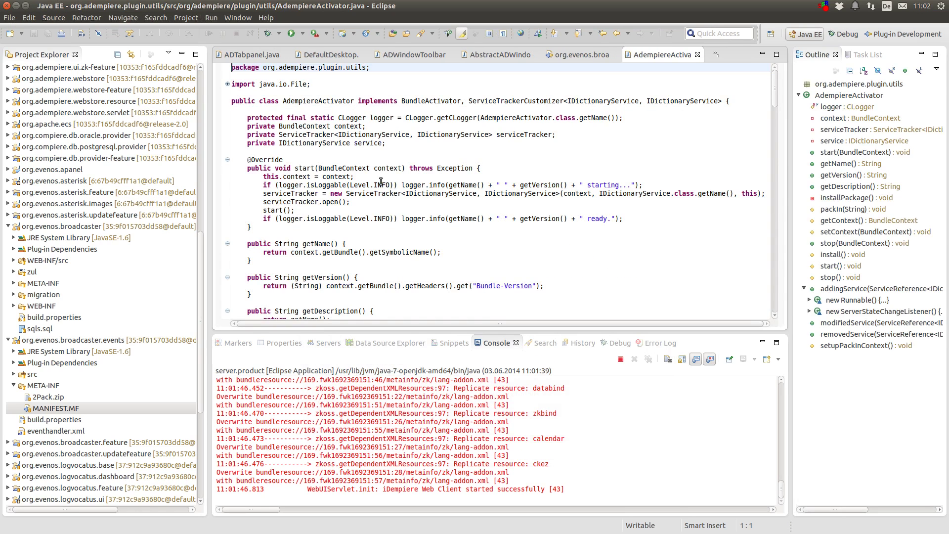
pyautogui.scroll(-20, 423, 233)
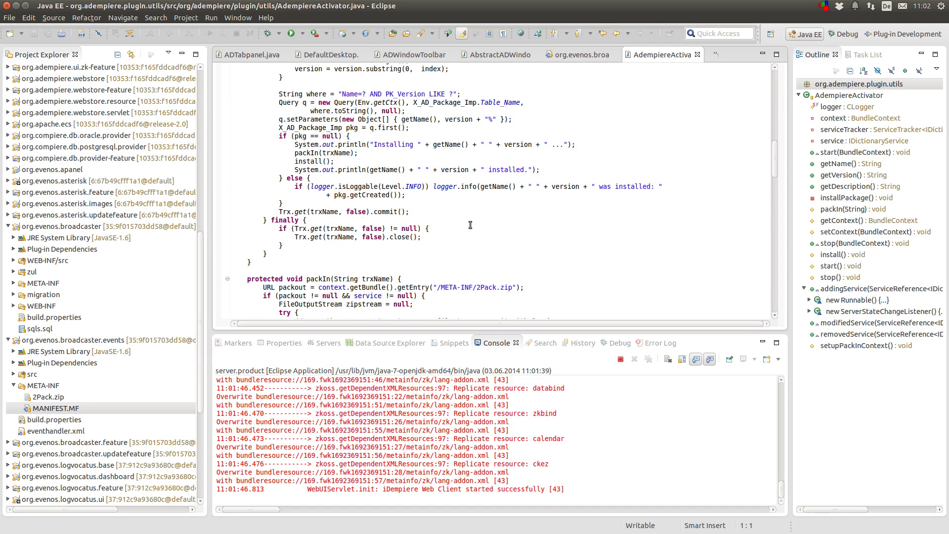
pyautogui.scroll(-4, 470, 225)
pyautogui.doubleClick(482, 191)
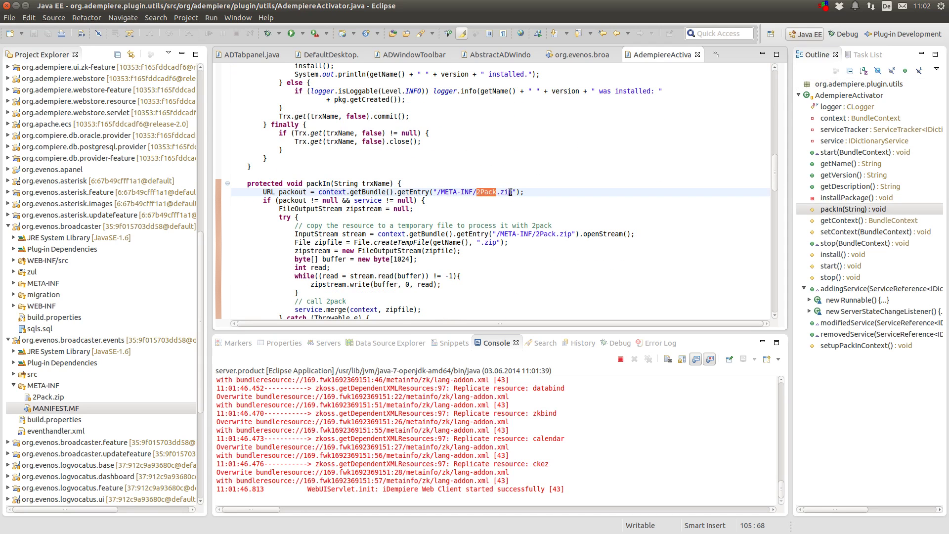
pyautogui.doubleClick(453, 192)
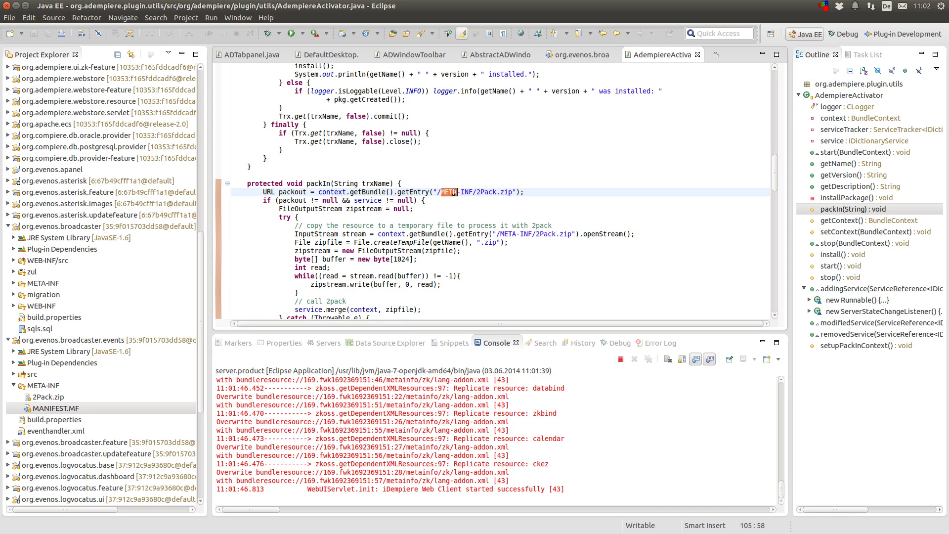
pyautogui.click(424, 465)
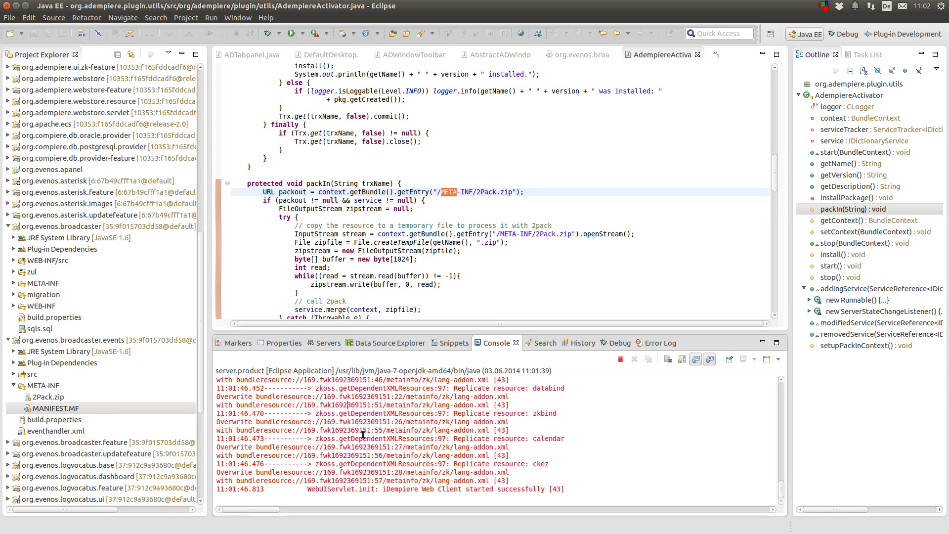
# Switch to the browser, reload the iDempiere web client and log back in
pyautogui.hotkey('alt', 'Tab')
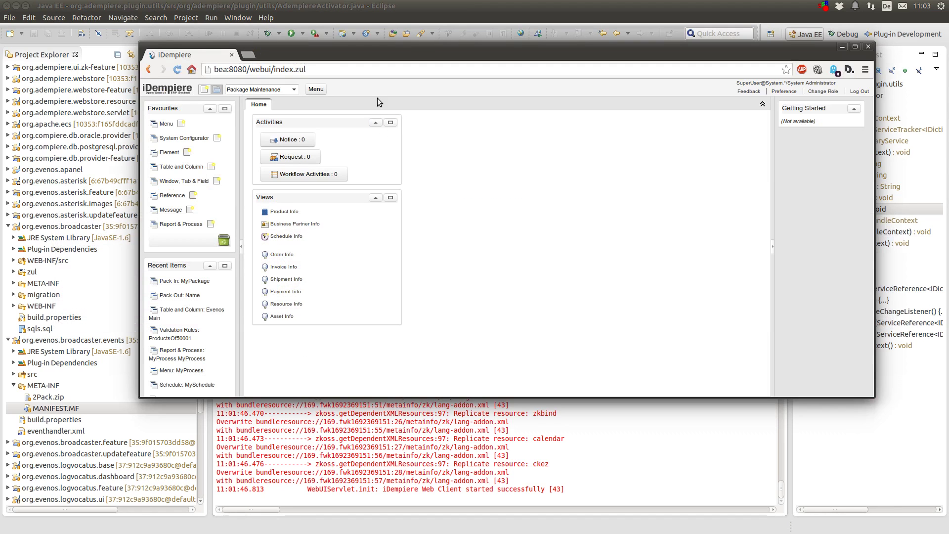
pyautogui.click(177, 70)
pyautogui.click(526, 149)
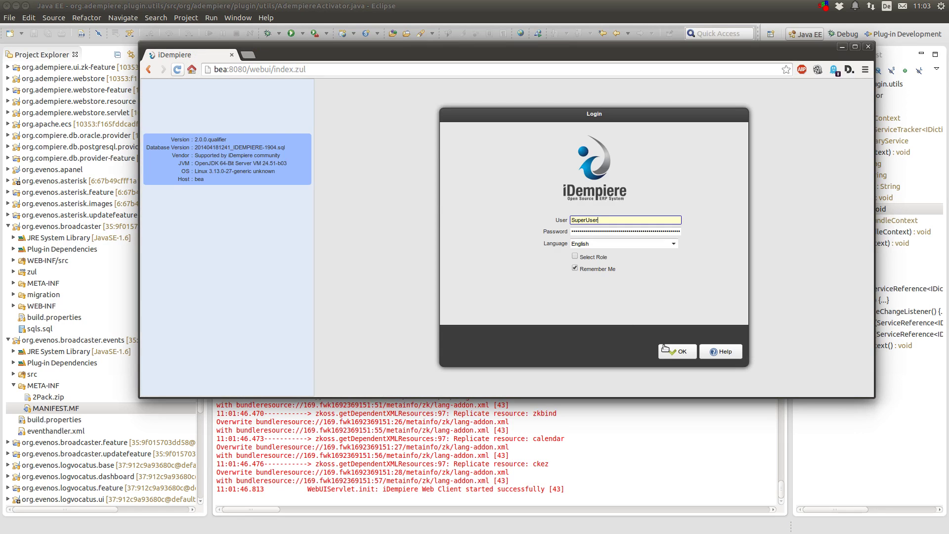
pyautogui.click(666, 349)
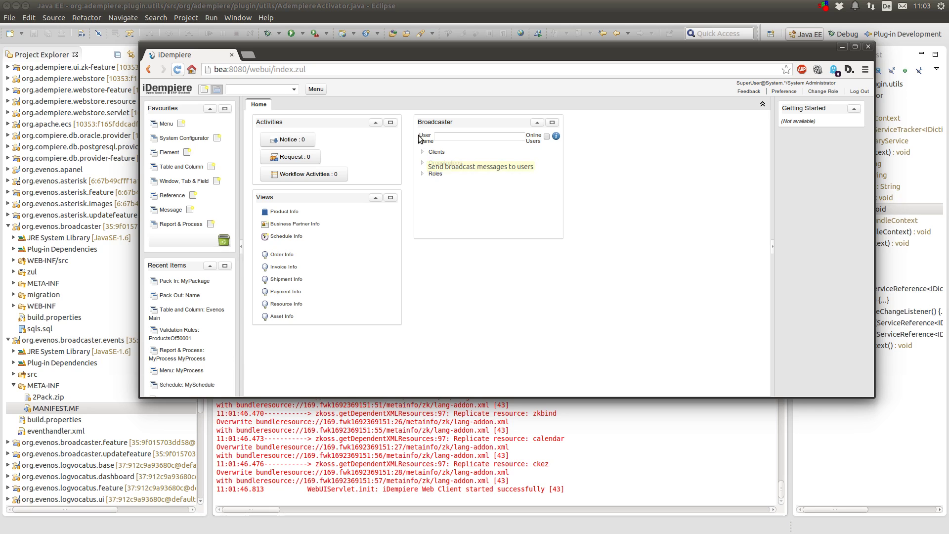
pyautogui.moveTo(422, 137); pyautogui.dragTo(433, 140)
pyautogui.click(426, 137)
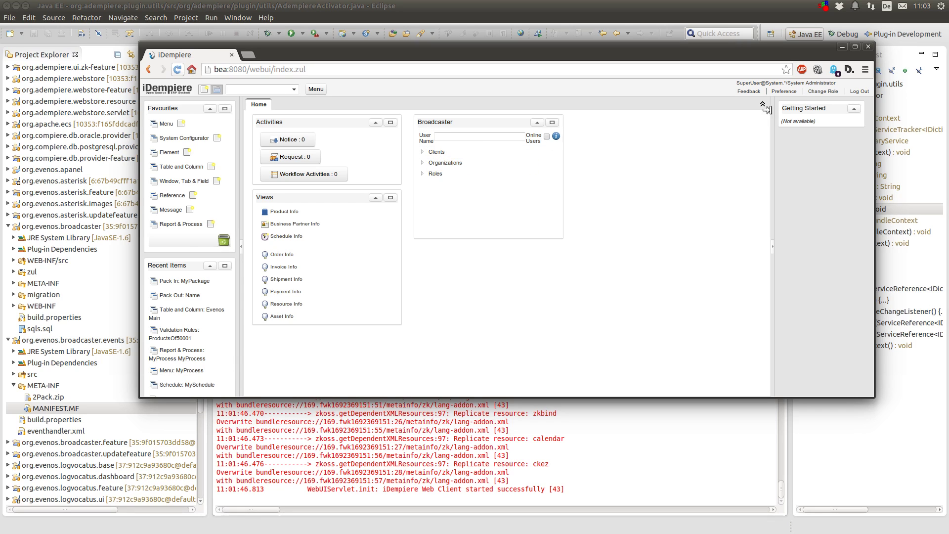
# Remove the Performance dashboard gadget, dismiss the NullPointerException, and expand Broadcaster's Roles and Organizations
pyautogui.click(792, 93)
pyautogui.click(799, 154)
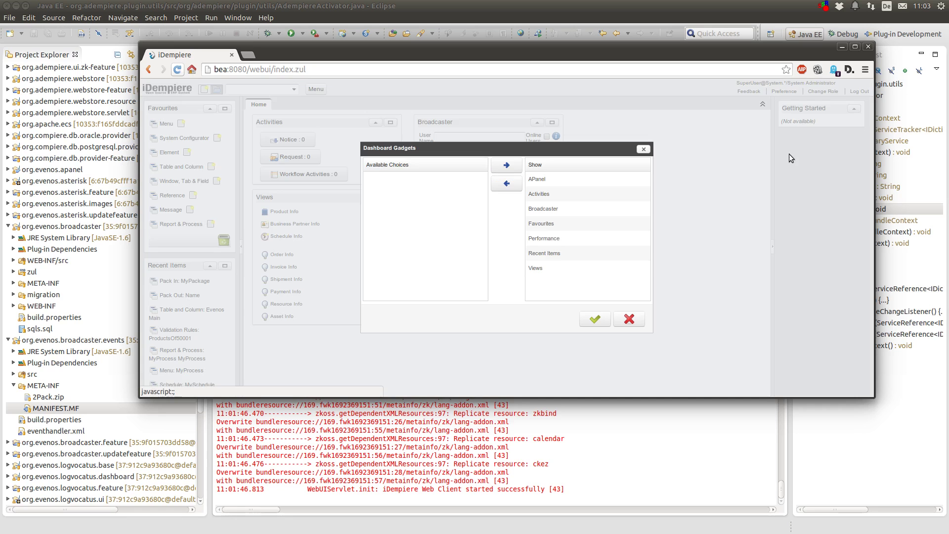
pyautogui.click(554, 239)
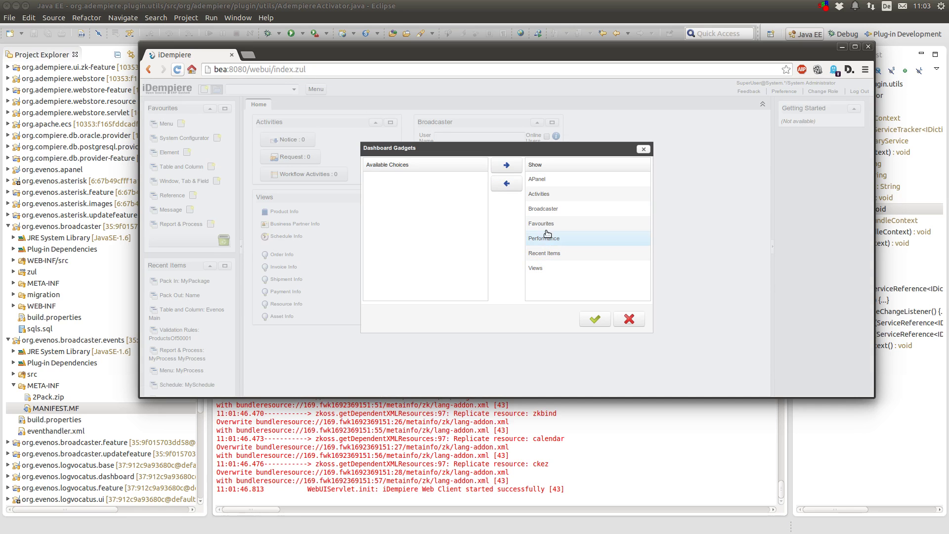
pyautogui.click(505, 183)
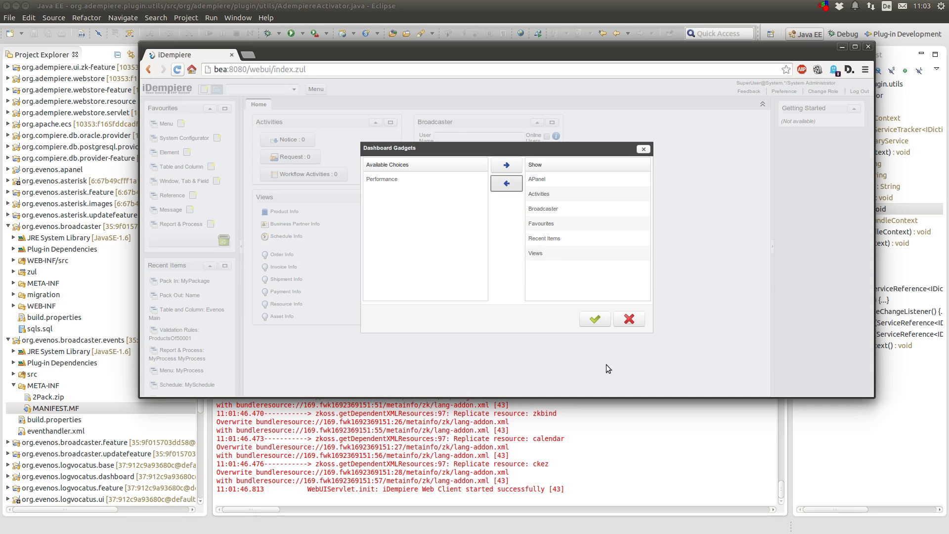
pyautogui.click(595, 319)
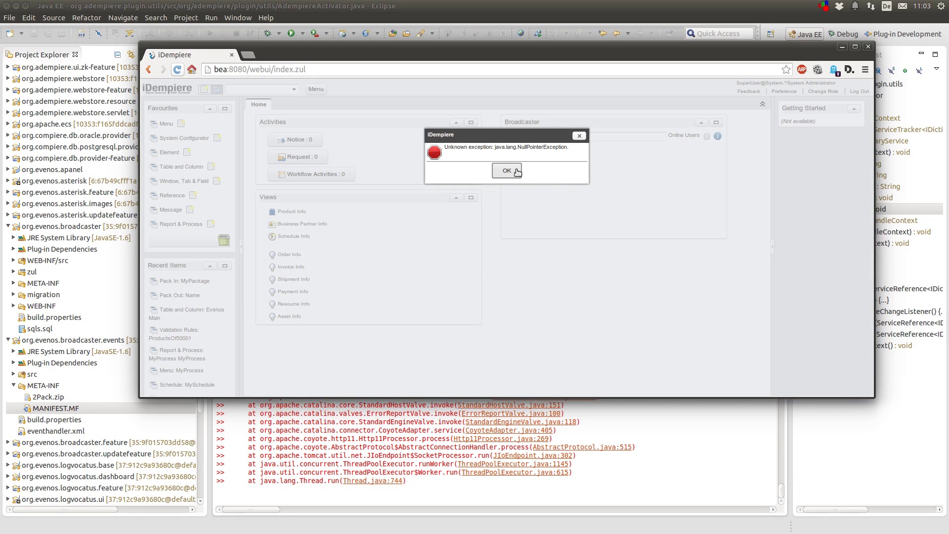
pyautogui.click(516, 172)
pyautogui.click(509, 171)
pyautogui.click(509, 160)
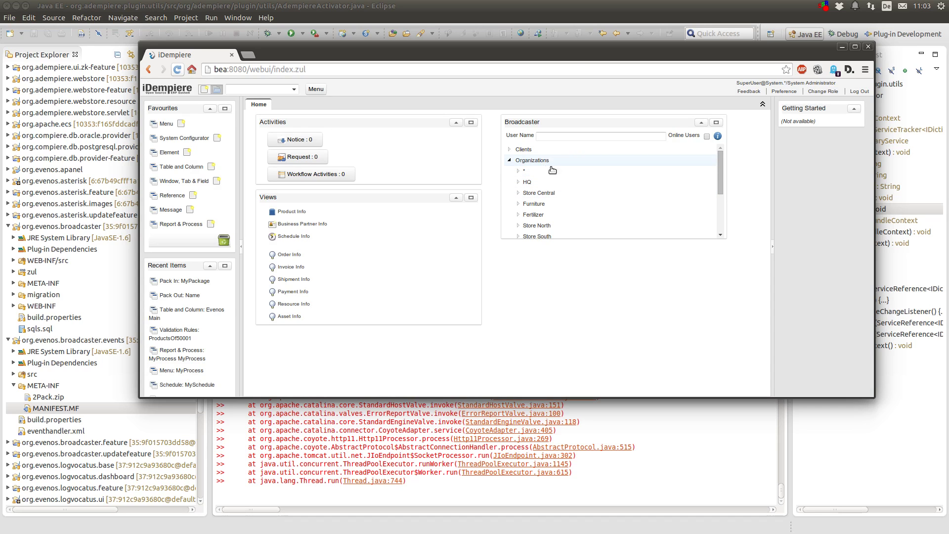
# Expand Clients, System and GardenWorld in Broadcaster, toggling Online Users on then off
pyautogui.click(509, 149)
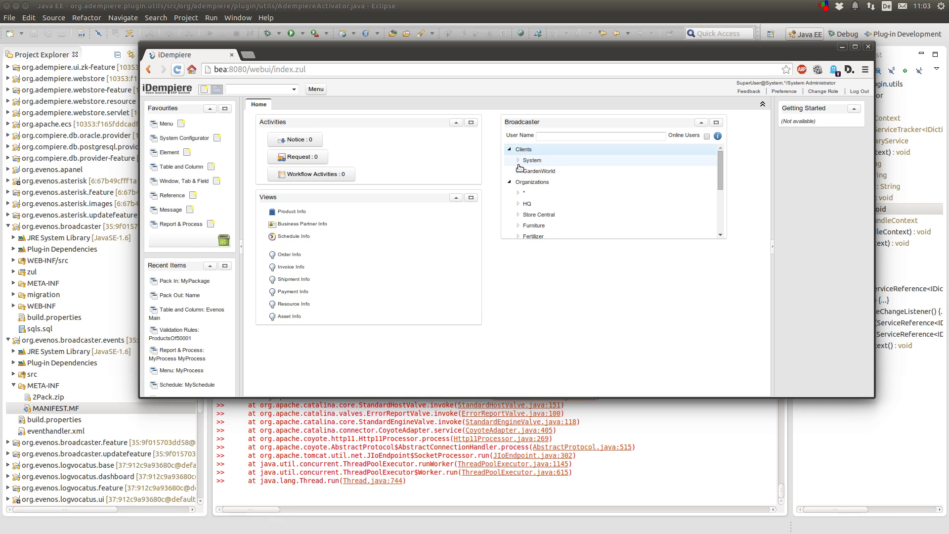
pyautogui.click(518, 160)
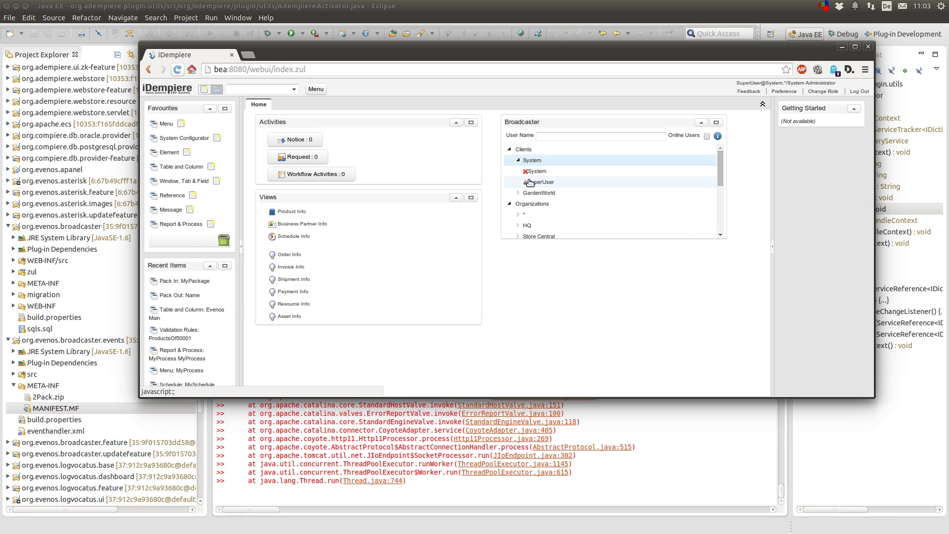
pyautogui.click(518, 193)
pyautogui.click(707, 136)
pyautogui.click(707, 136)
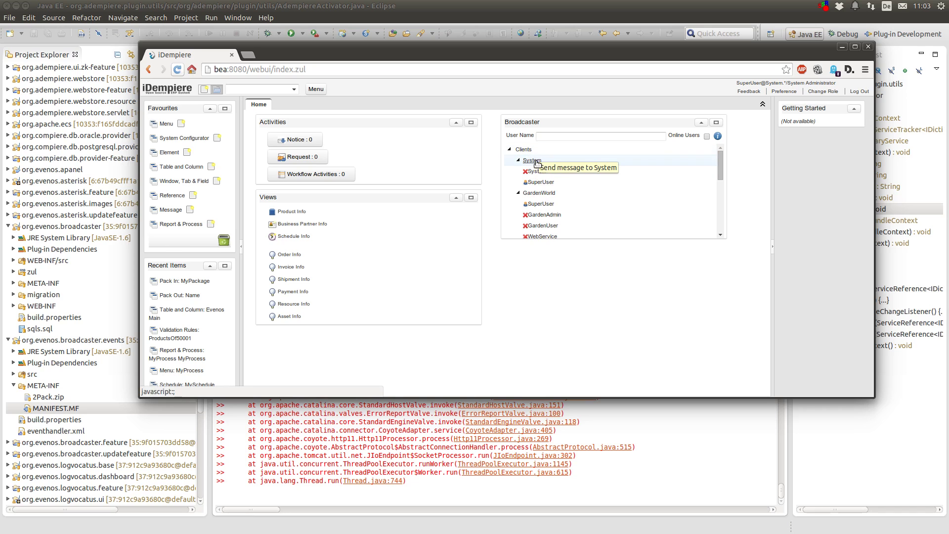
# Start a broadcast message to HQ, then cancel it
pyautogui.scroll(-3, 533, 171)
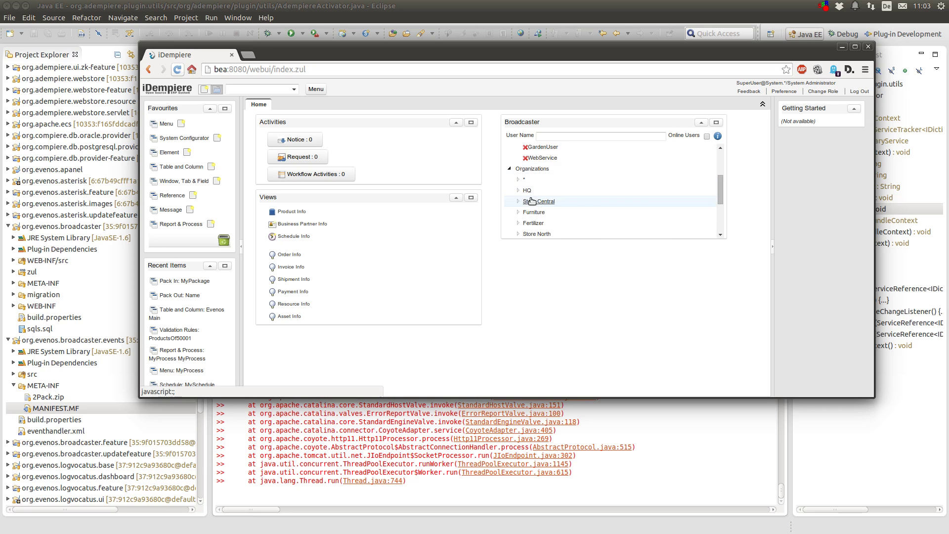
pyautogui.click(528, 192)
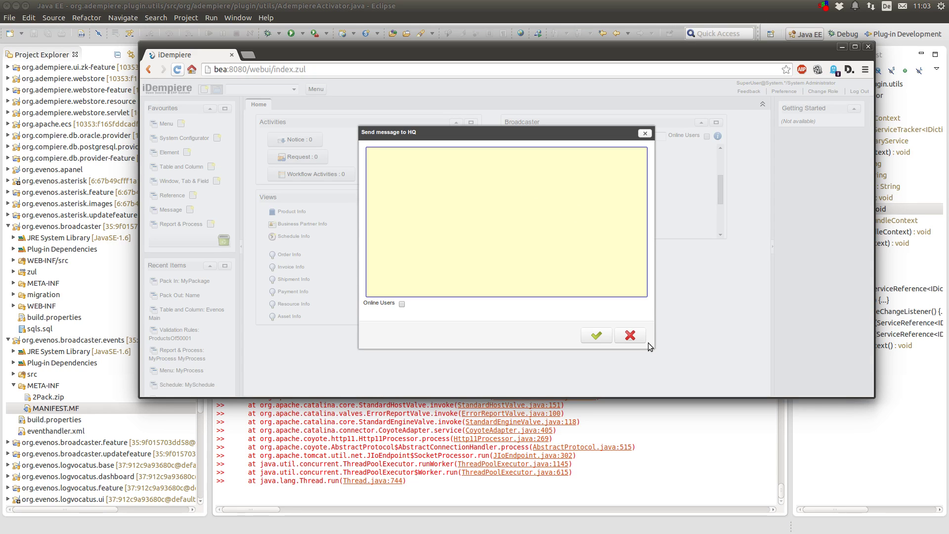
pyautogui.click(631, 336)
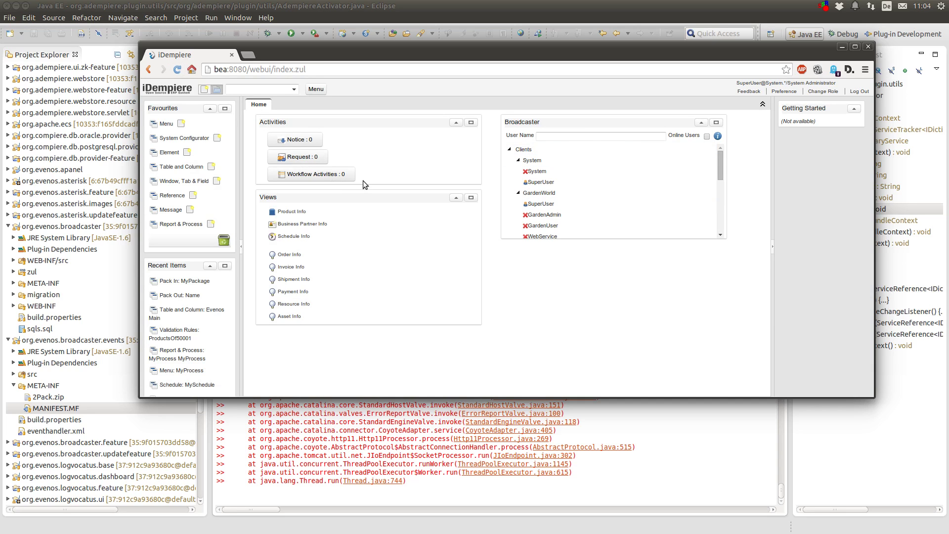
# Return to Eclipse and select 2Pack.zip in the events plug-in's META-INF folder
pyautogui.click(300, 439)
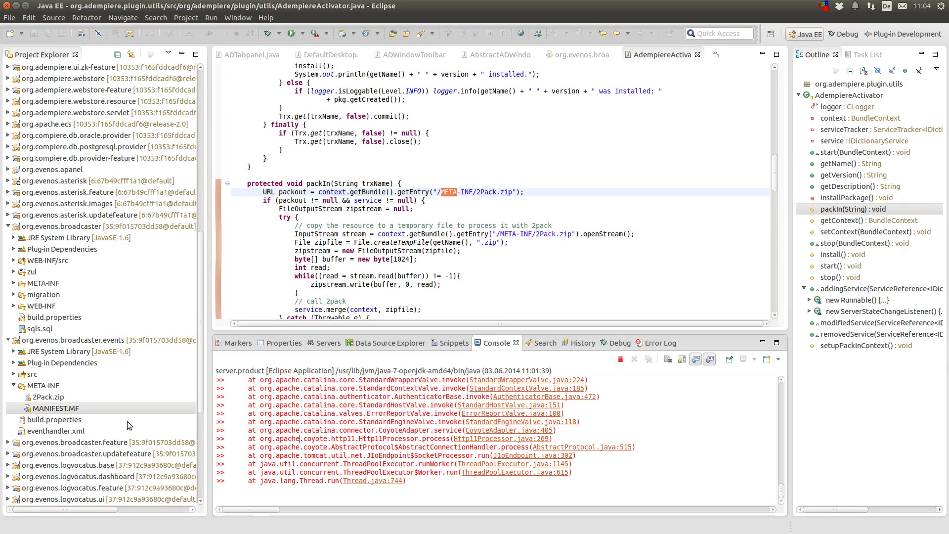
pyautogui.click(48, 397)
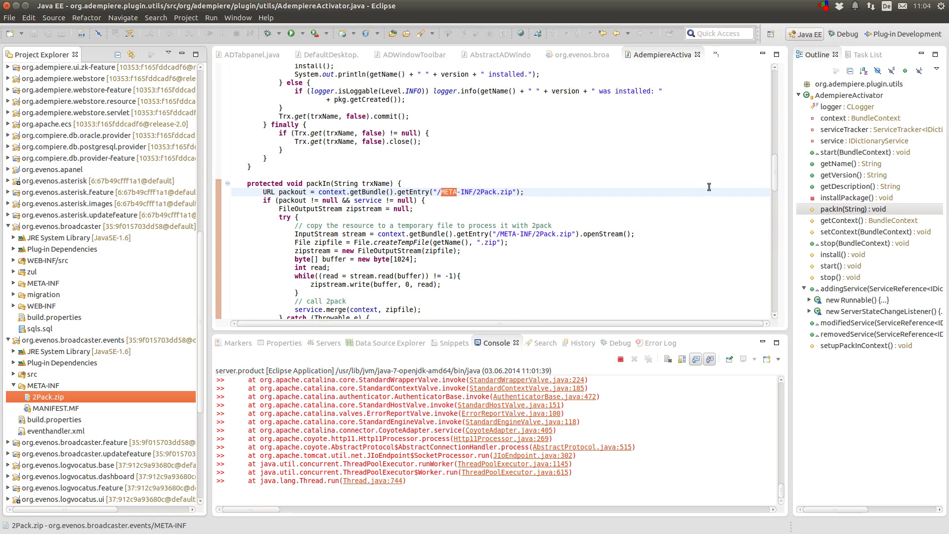